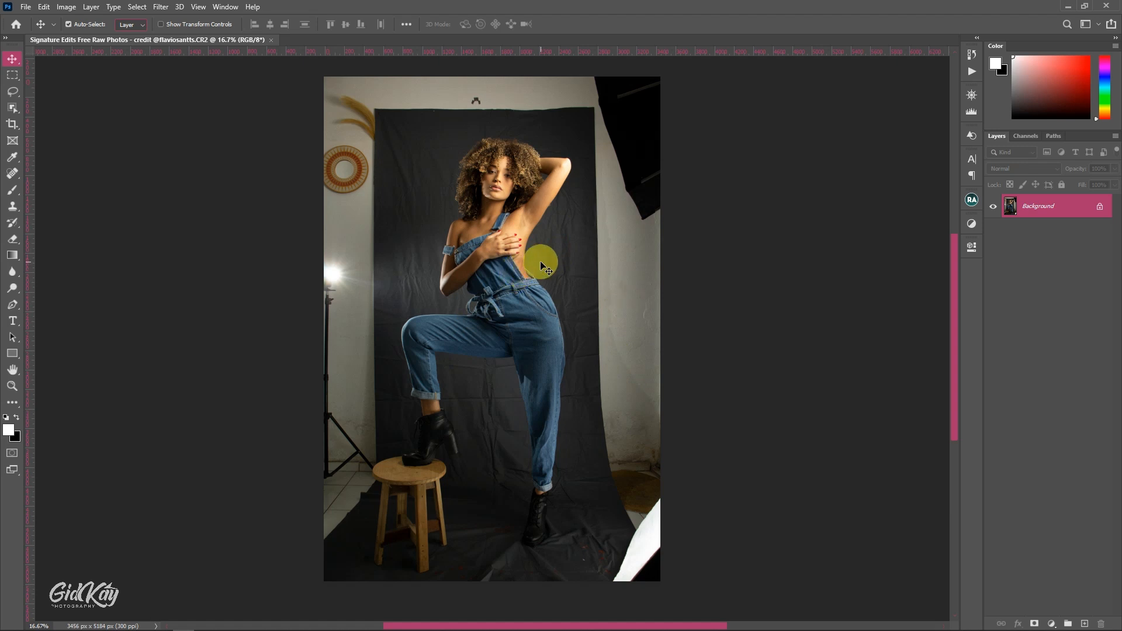
- Duplicate the Background layer to work on a copy of the photo
key(ctrl+j)
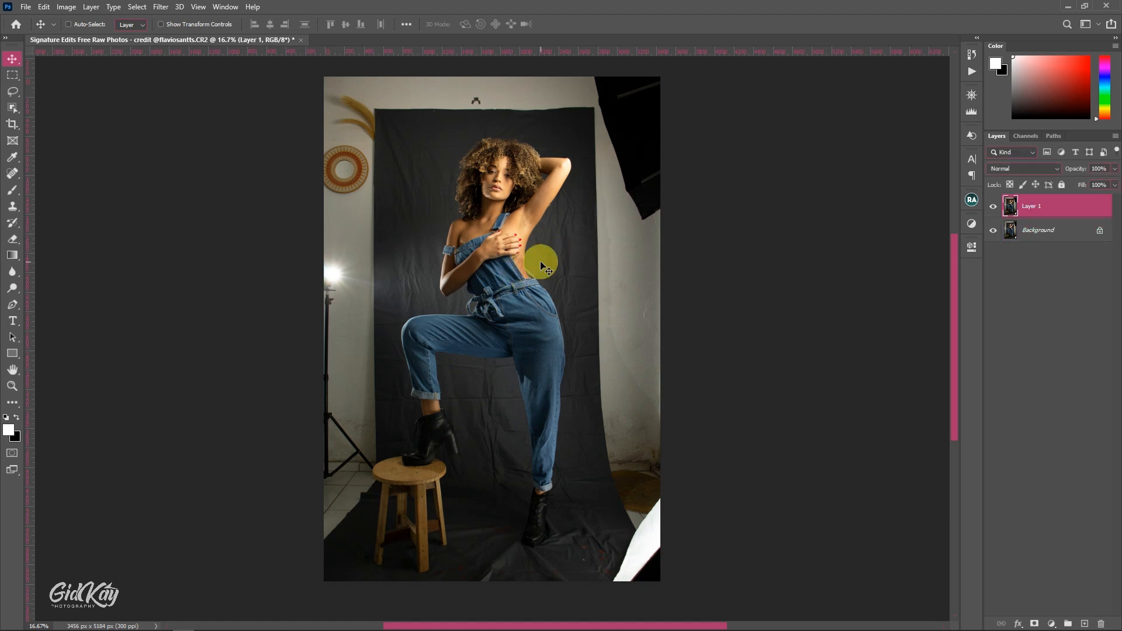
scroll(542, 263, down, 3)
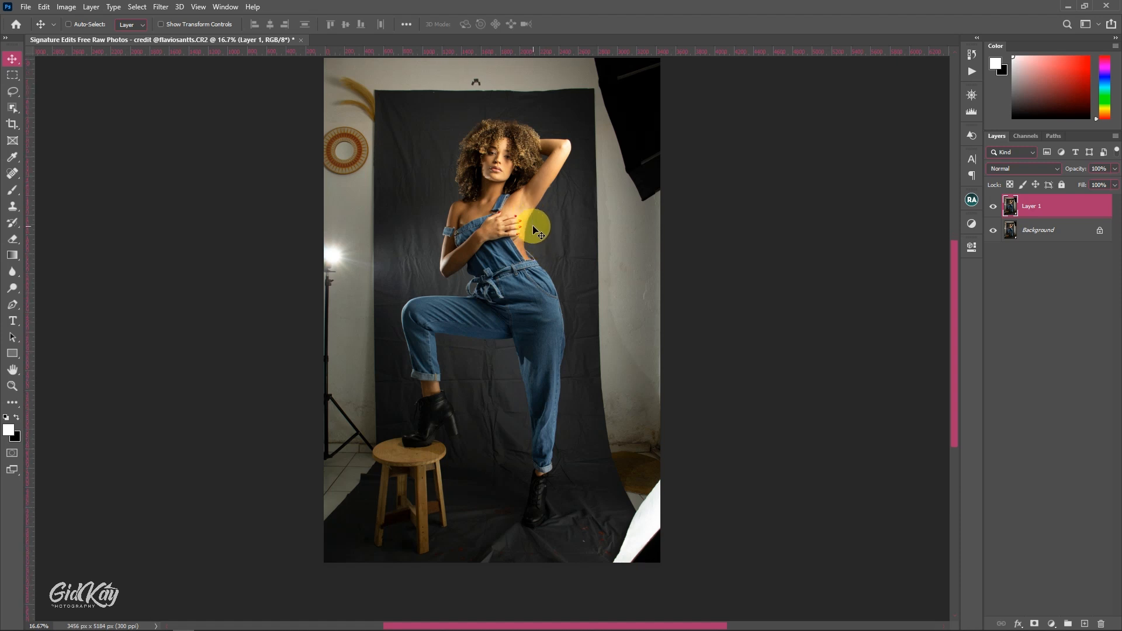
scroll(539, 245, up, 1)
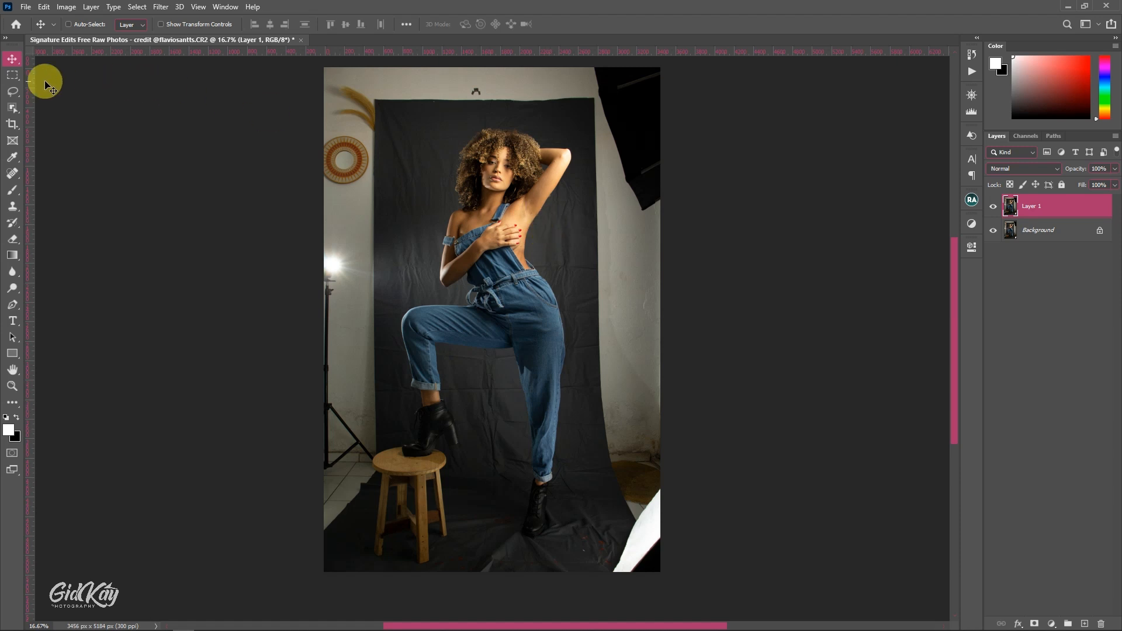
- Select the studio surroundings with the Polygonal Lasso, tracing inside the backdrop edges and around the image border, leaving out the model and stool
click(14, 89)
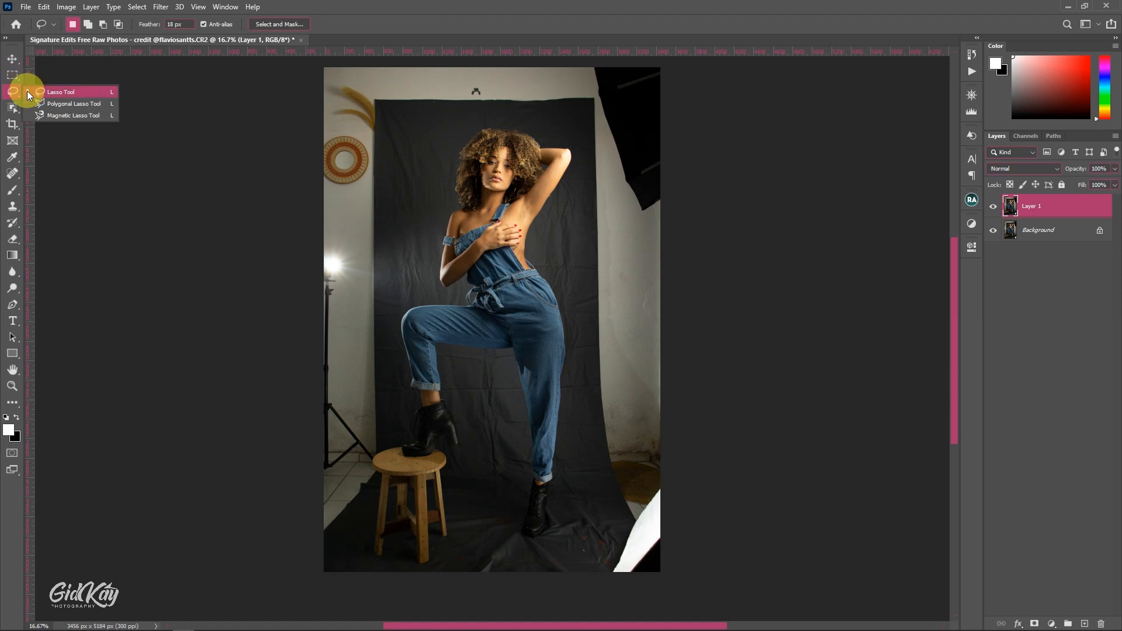
click(78, 103)
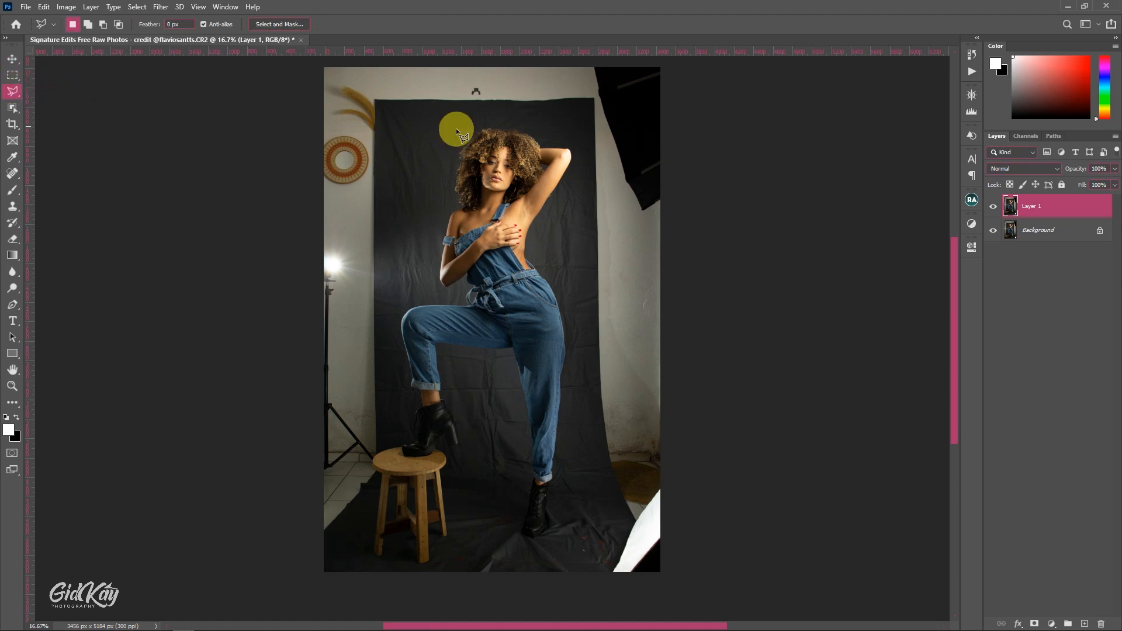
click(583, 111)
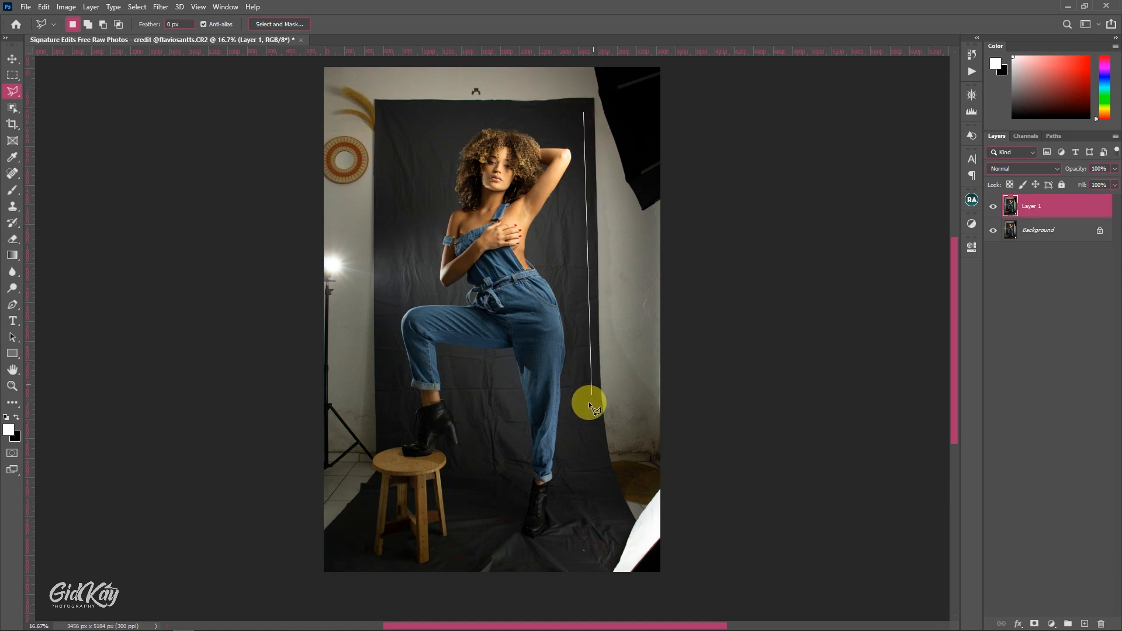
click(584, 418)
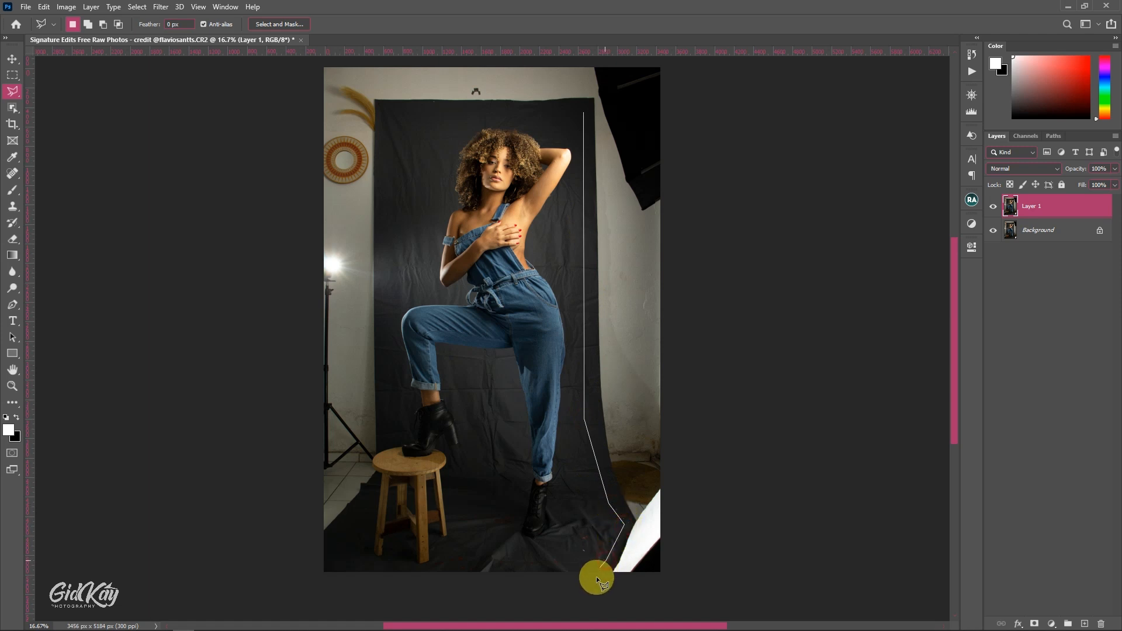
click(674, 578)
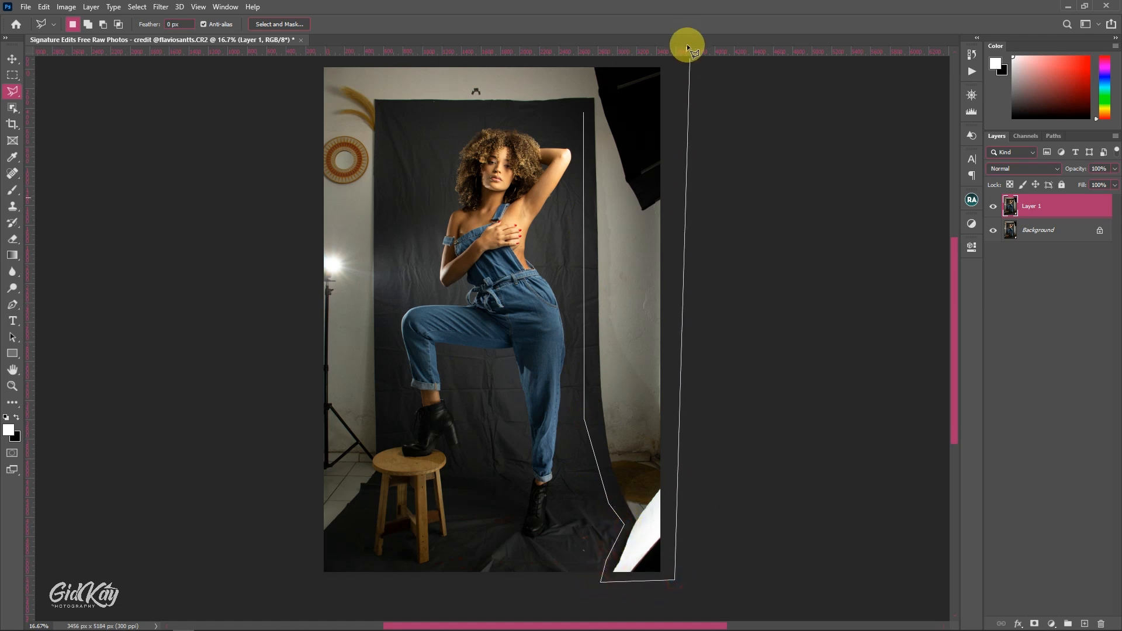
click(675, 106)
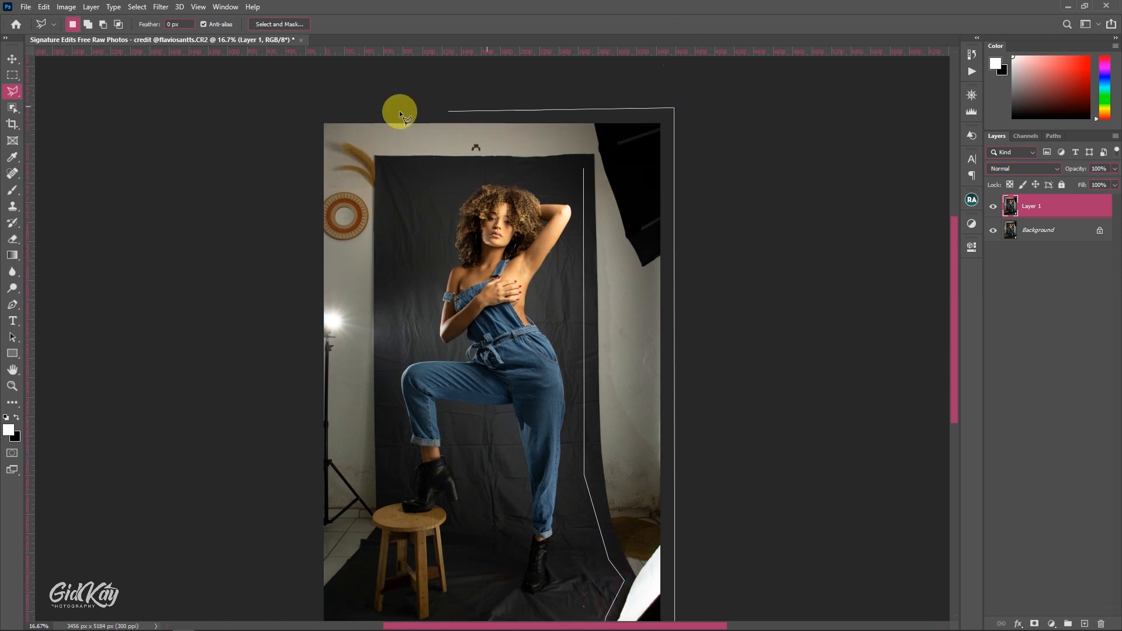
click(287, 112)
scroll(297, 298, down, 2)
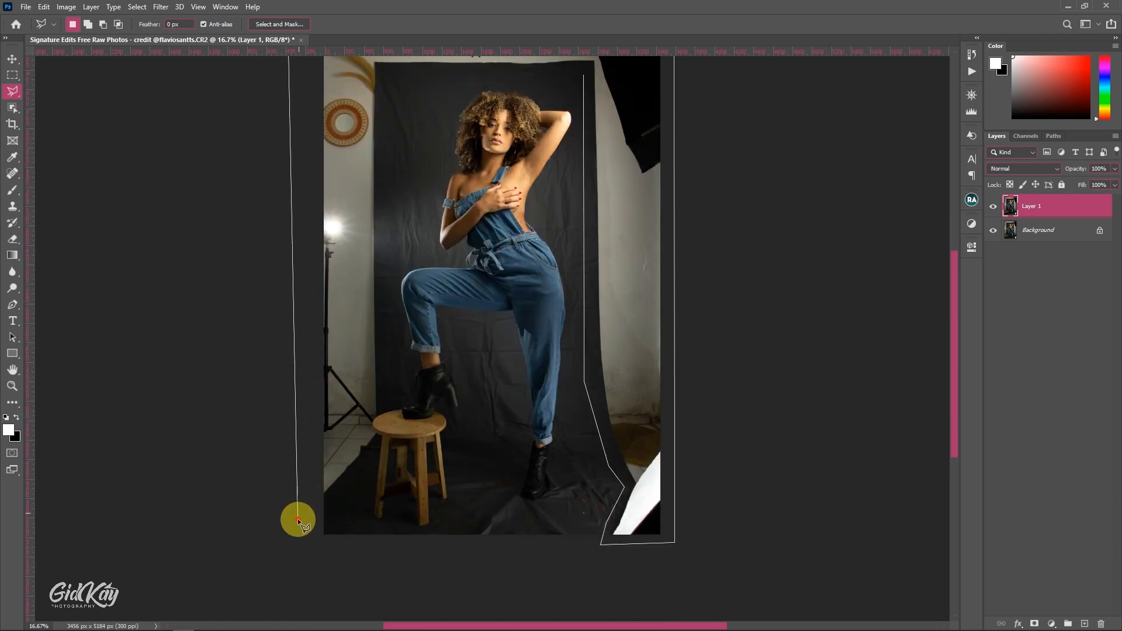
click(298, 518)
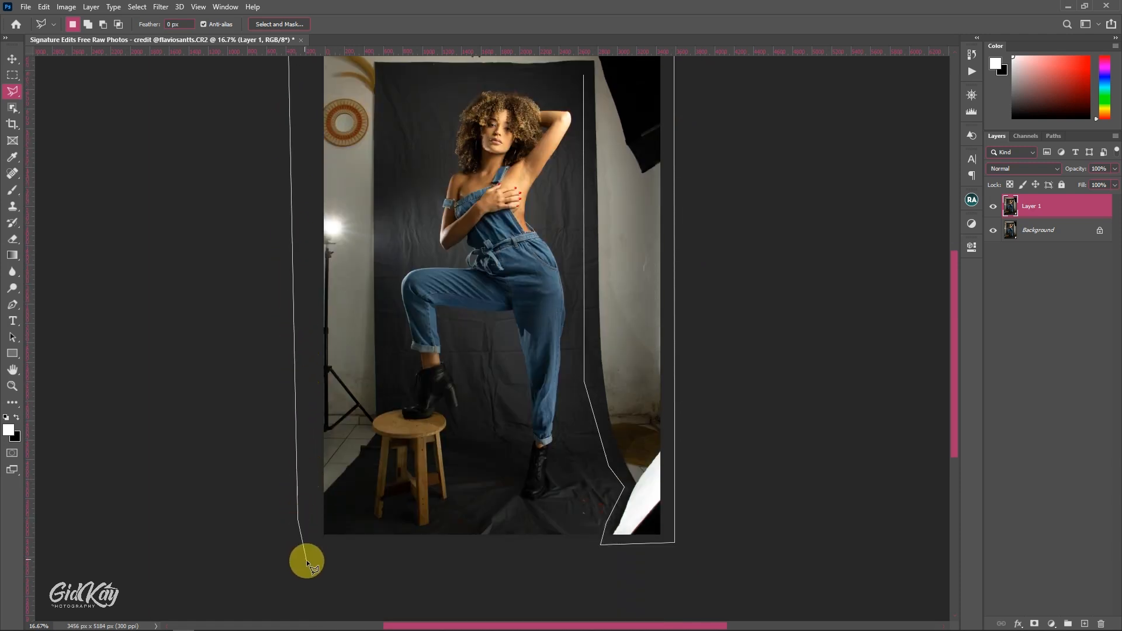
click(359, 473)
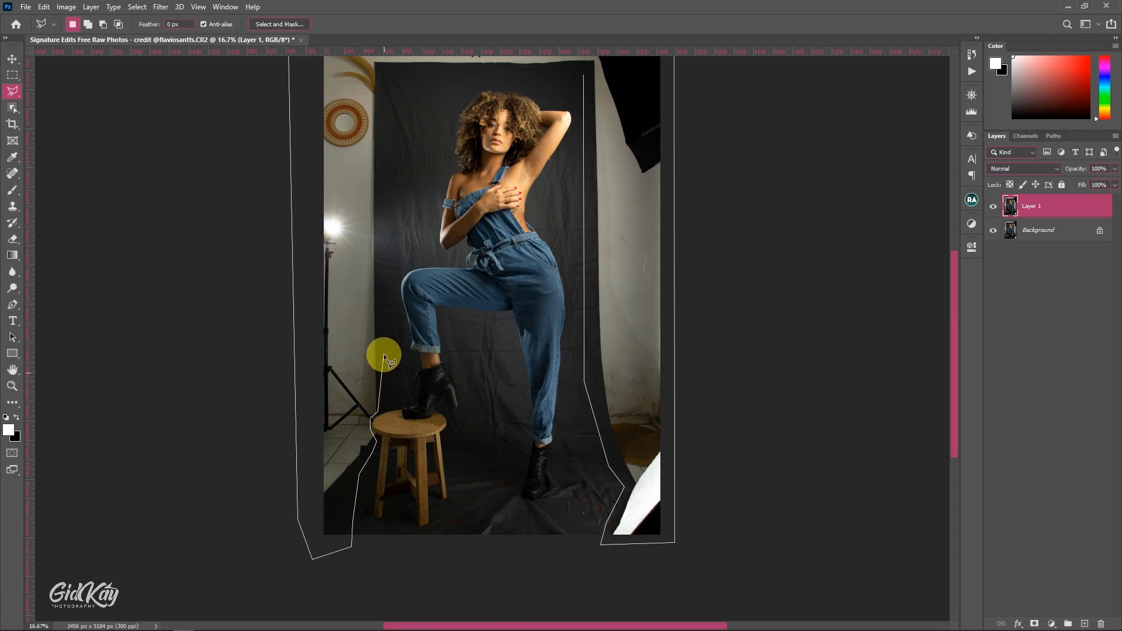
scroll(390, 121, up, 2)
click(395, 126)
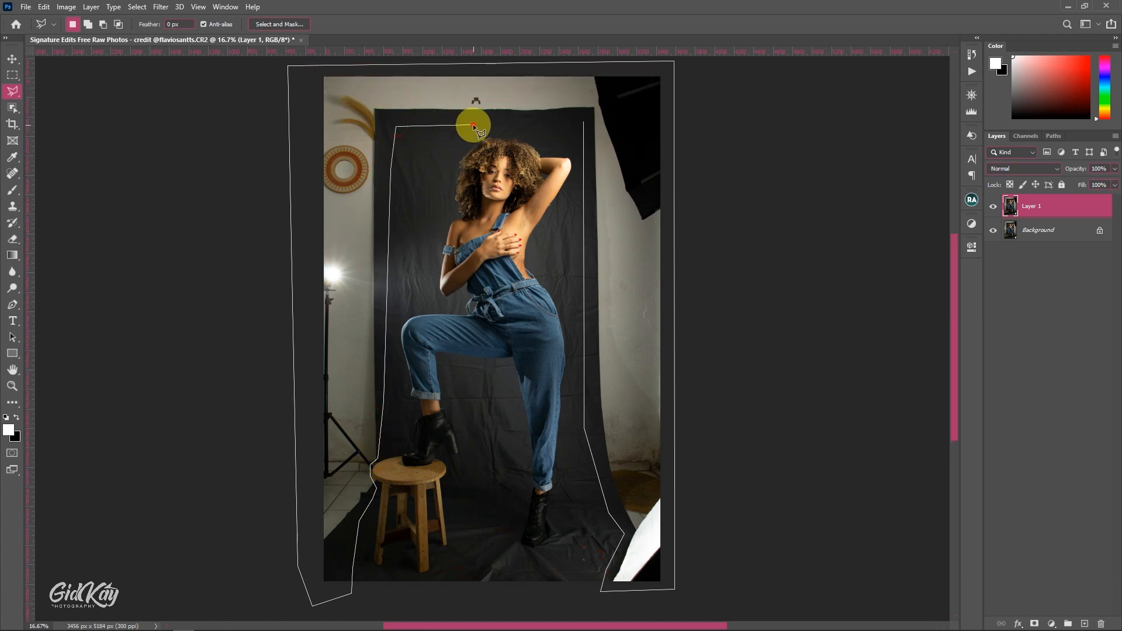
click(584, 121)
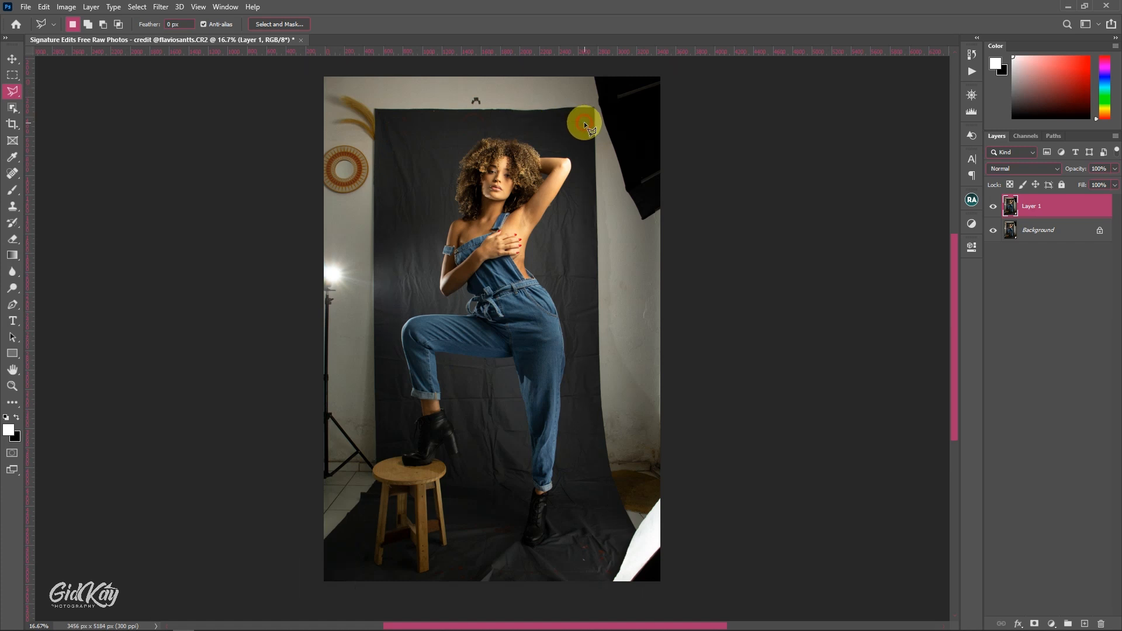
scroll(553, 162, down, 1)
scroll(553, 162, up, 2)
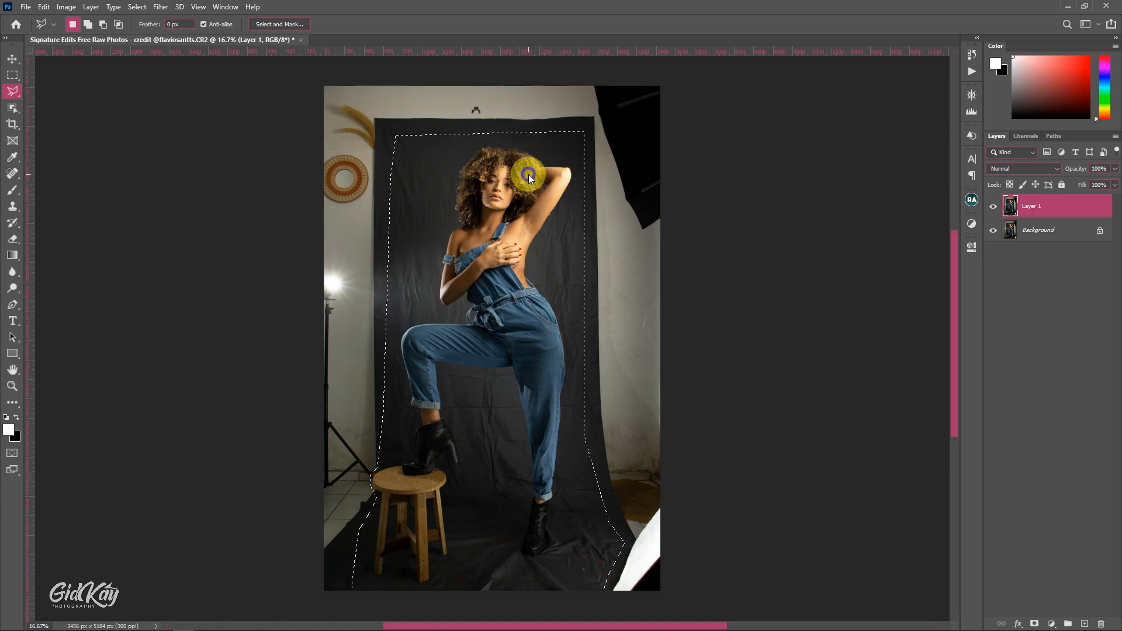
- Fill the selected surroundings using Content-Aware with Color Adaptation, Normal mode and 100% opacity, and clear the selection
right_click(528, 174)
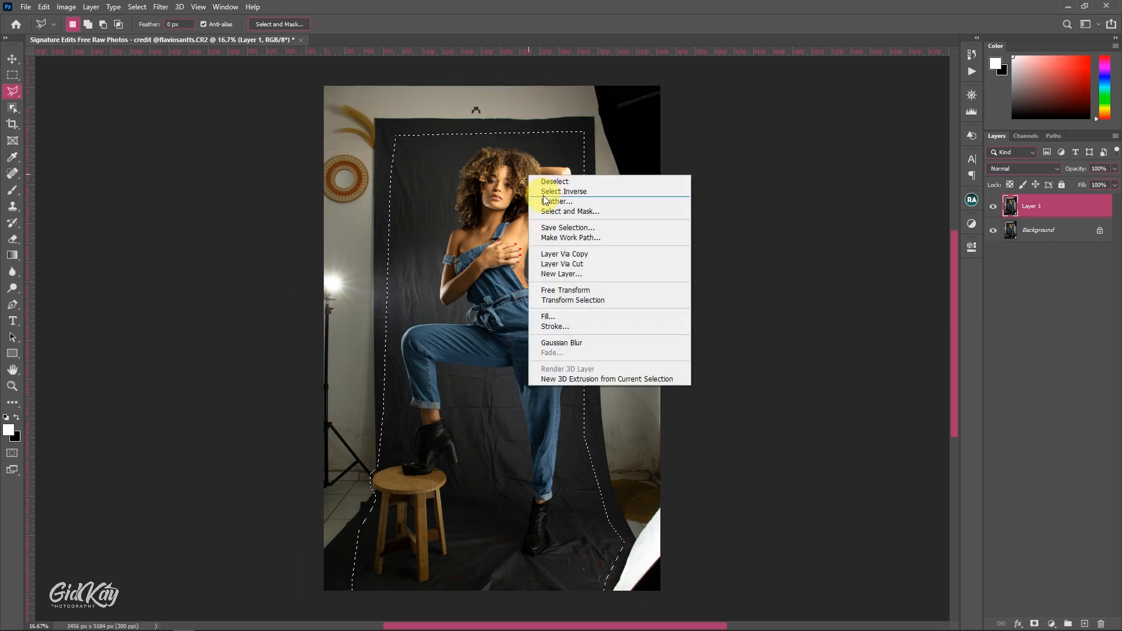
click(553, 317)
drag(538, 147, 679, 143)
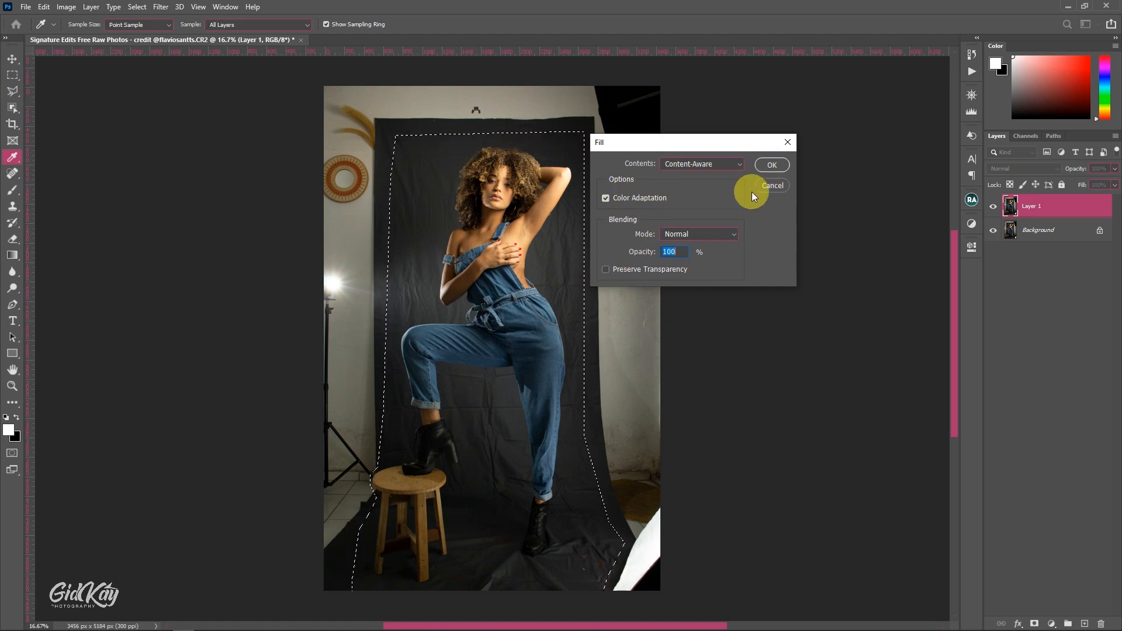
click(771, 164)
key(l)
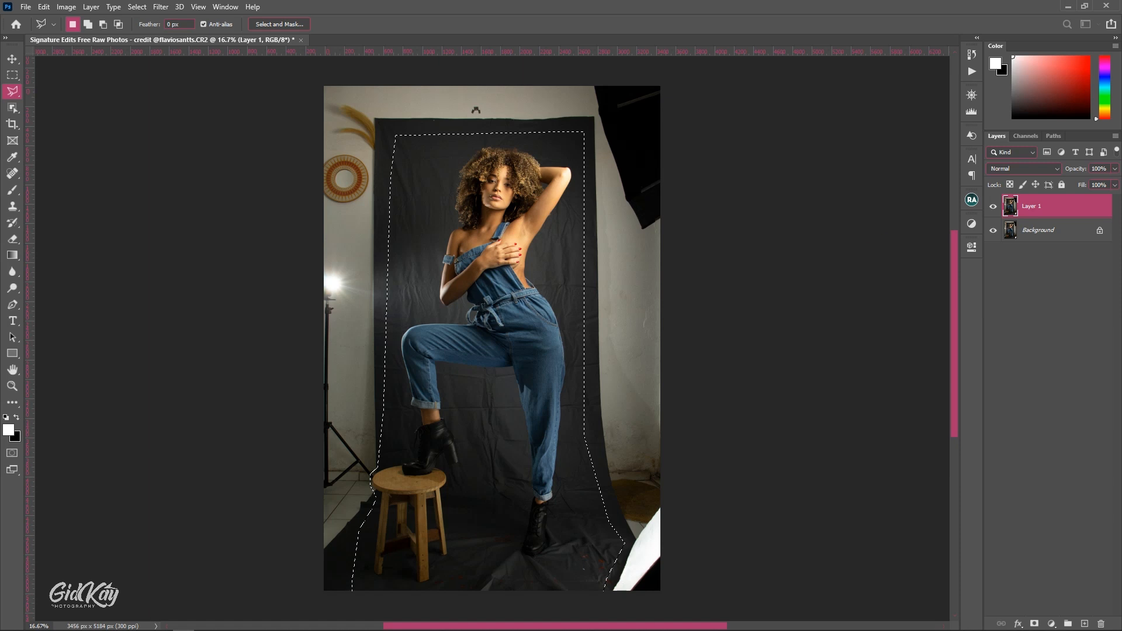
drag(1015, 271, 426, 271)
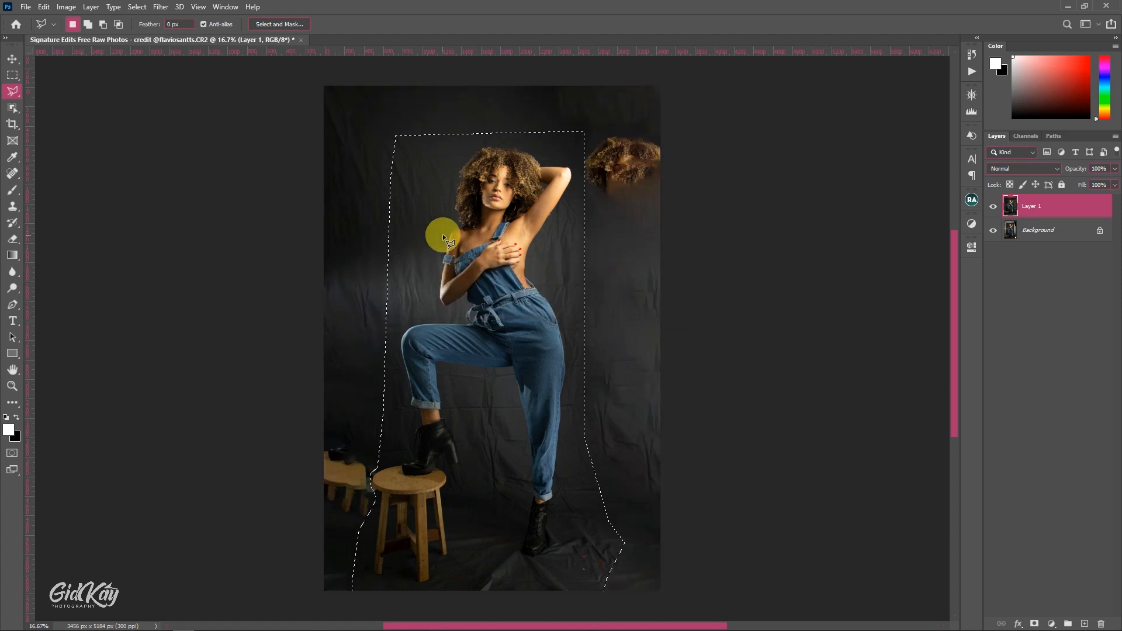
click(933, 156)
key(ctrl+d)
- Remove the stray duplicate hair beside the model's raised arm with the Patch tool, sampling clean backdrop from the opposite side of her head
scroll(573, 181, down, 2)
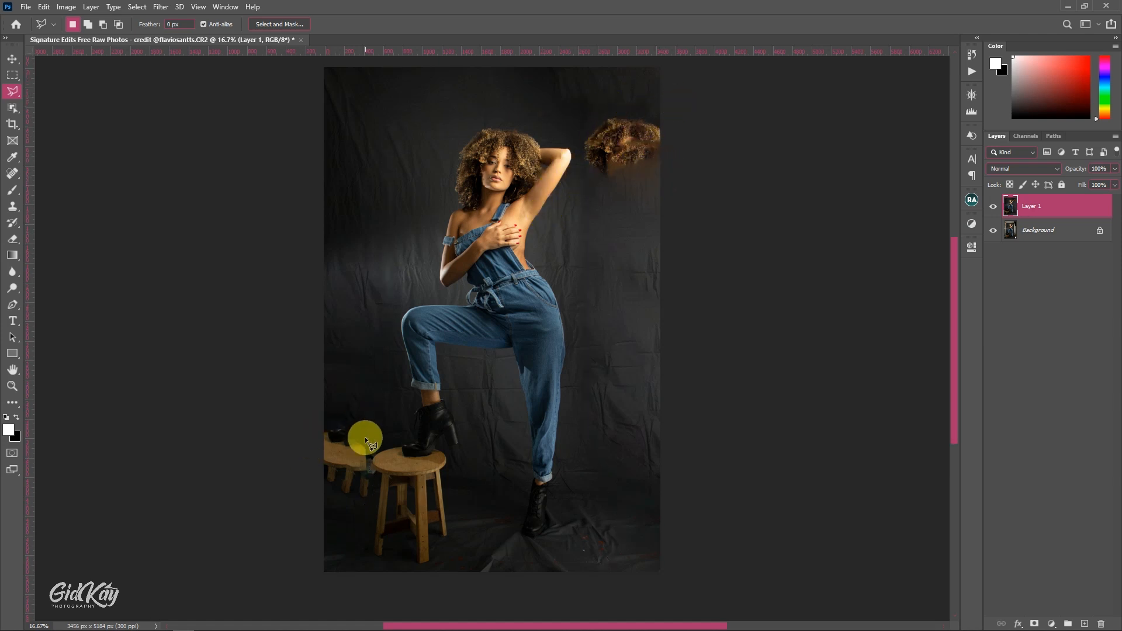
scroll(492, 399, up, 2)
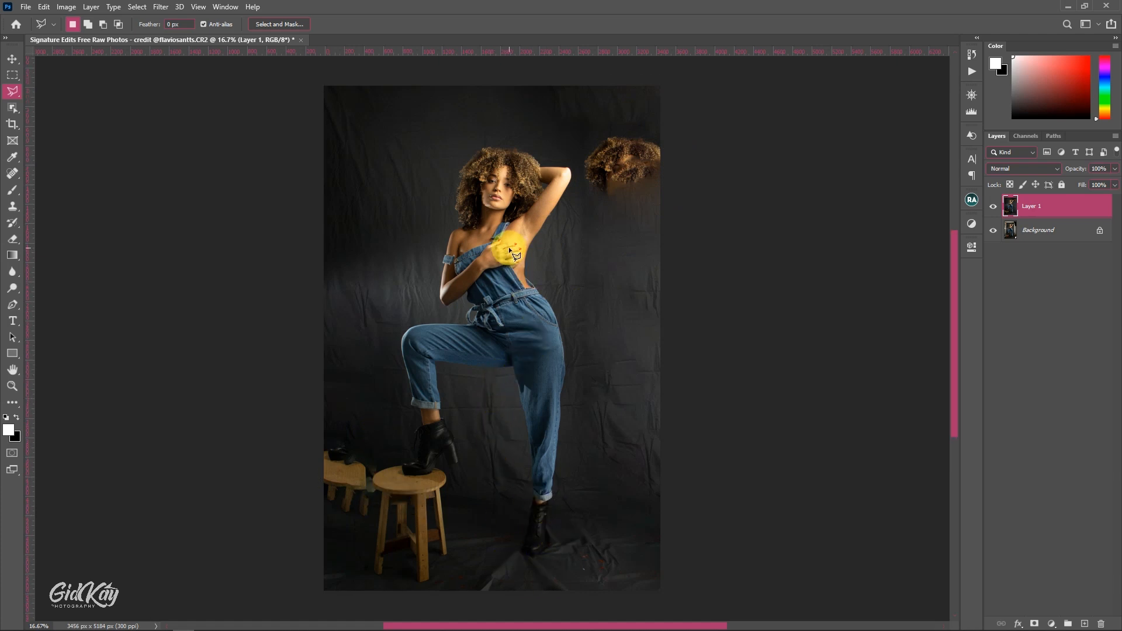
click(13, 173)
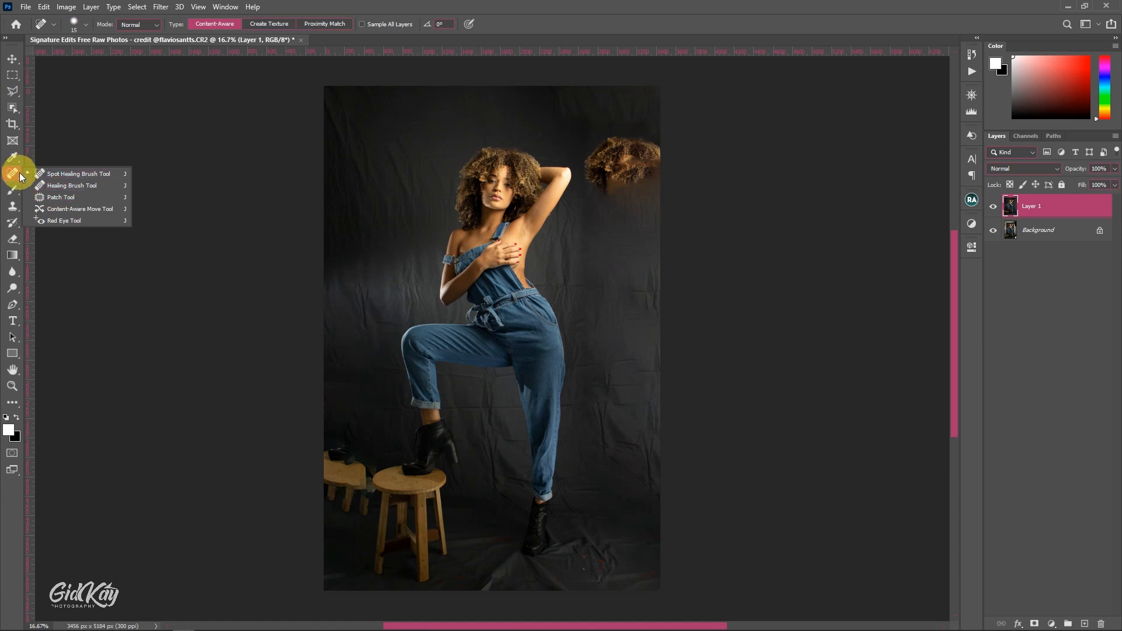
click(53, 197)
scroll(561, 153, up, 2)
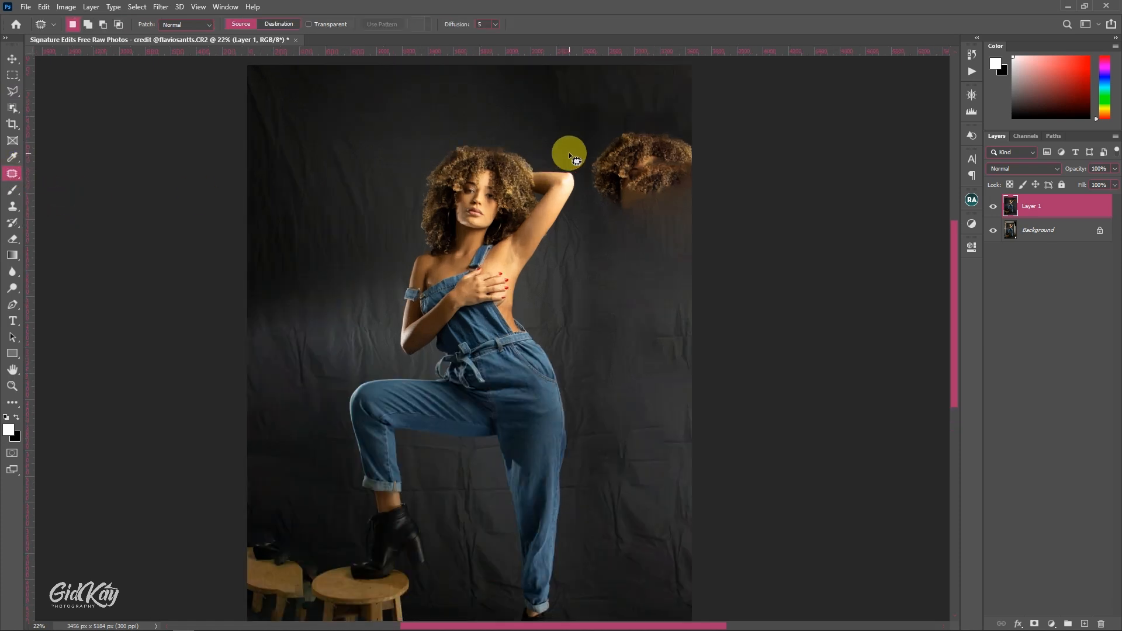
drag(631, 147, 594, 143)
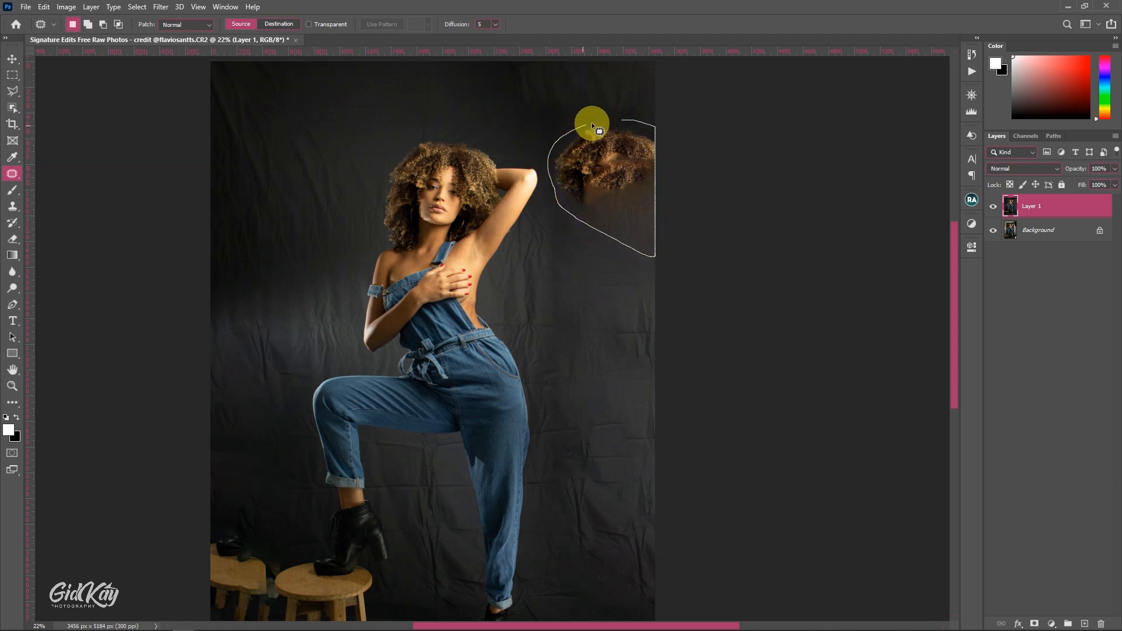
drag(591, 121, 602, 122)
drag(598, 168, 282, 165)
click(303, 175)
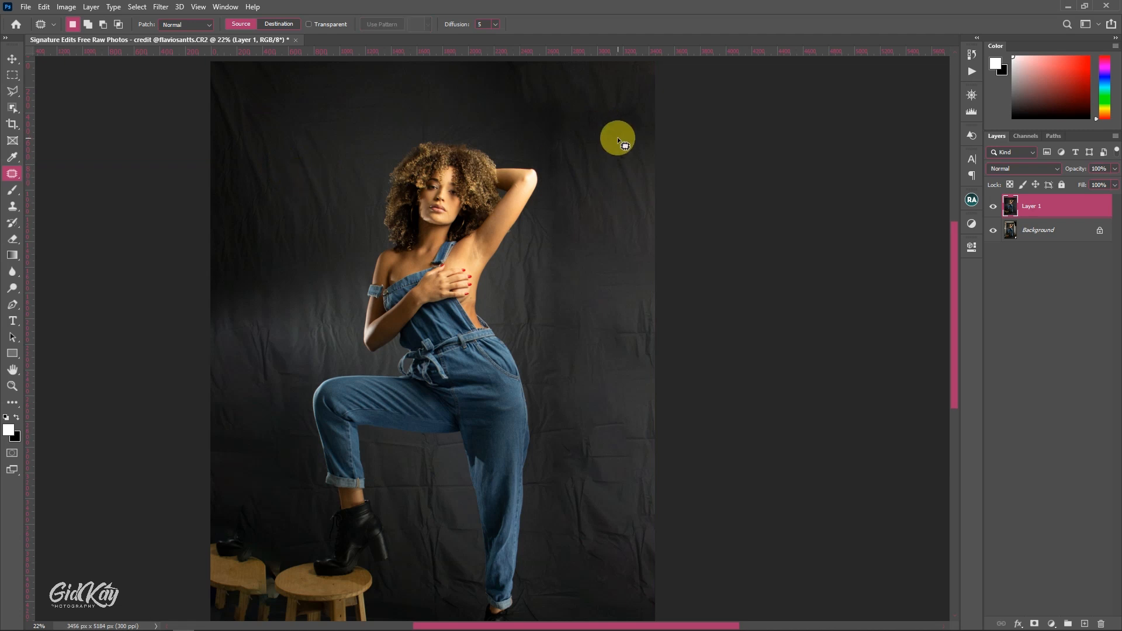
- Patch the creased cloth in the photo's lower-right corner with smoother backdrop from above it, and deselect
scroll(606, 415, down, 5)
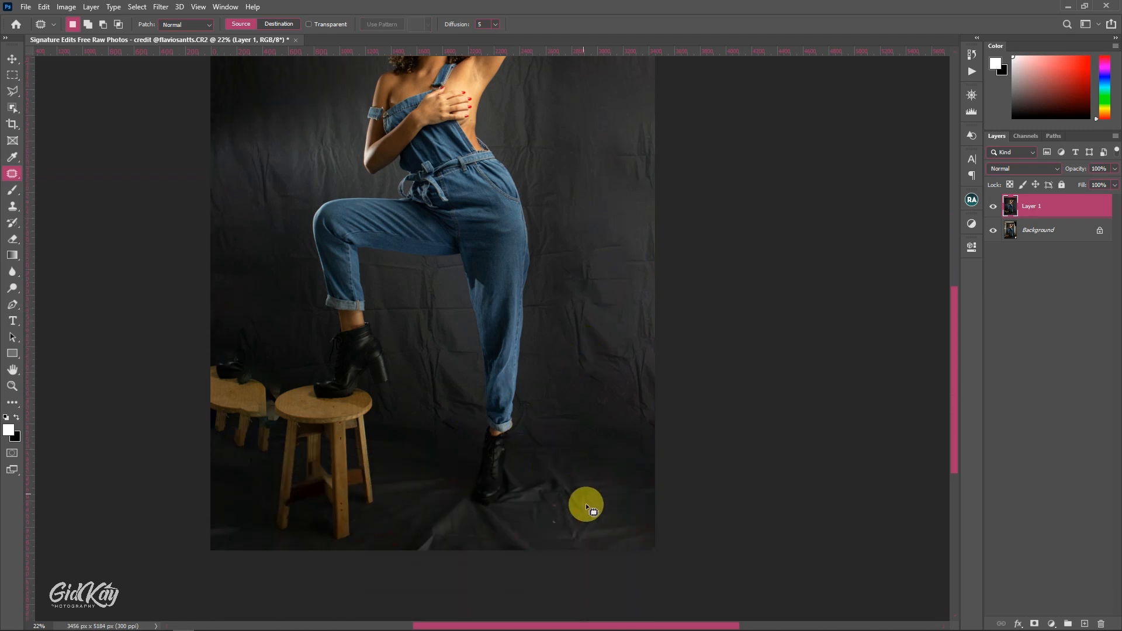
scroll(581, 464, down, 1)
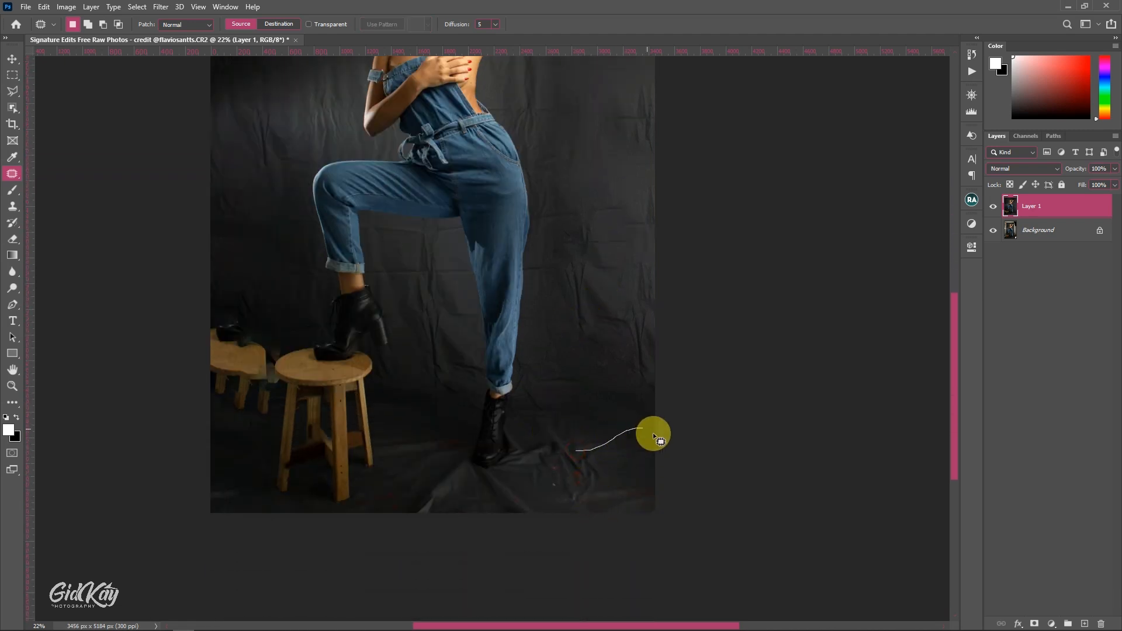
mouse_move(546, 471)
mouse_down()
mouse_move(573, 440)
mouse_move(577, 331)
mouse_move(581, 357)
mouse_up()
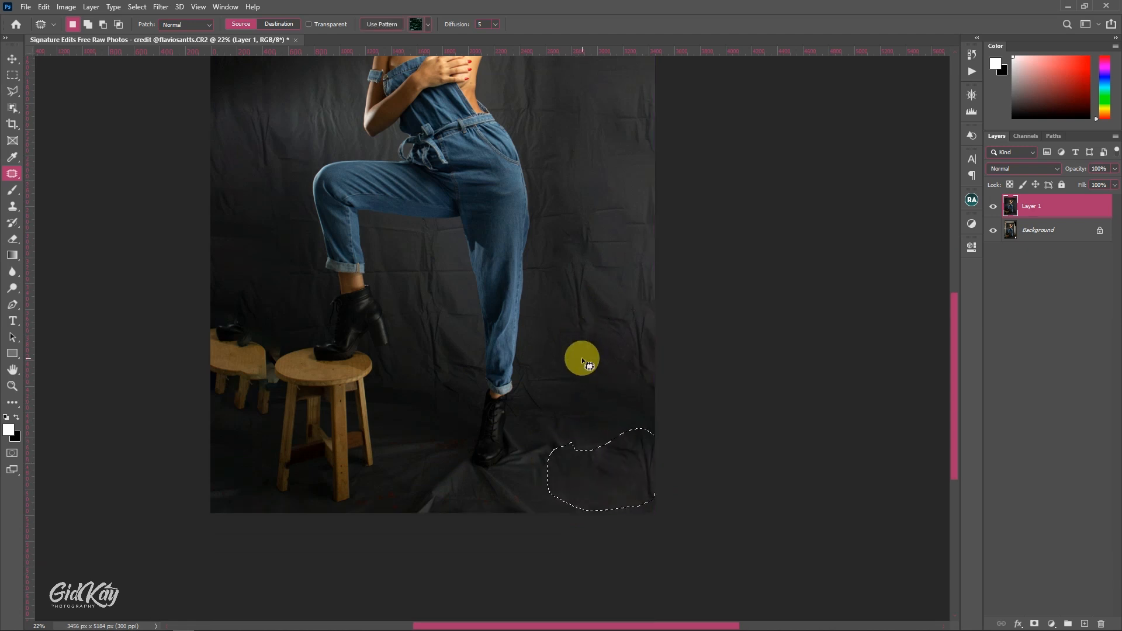
click(580, 359)
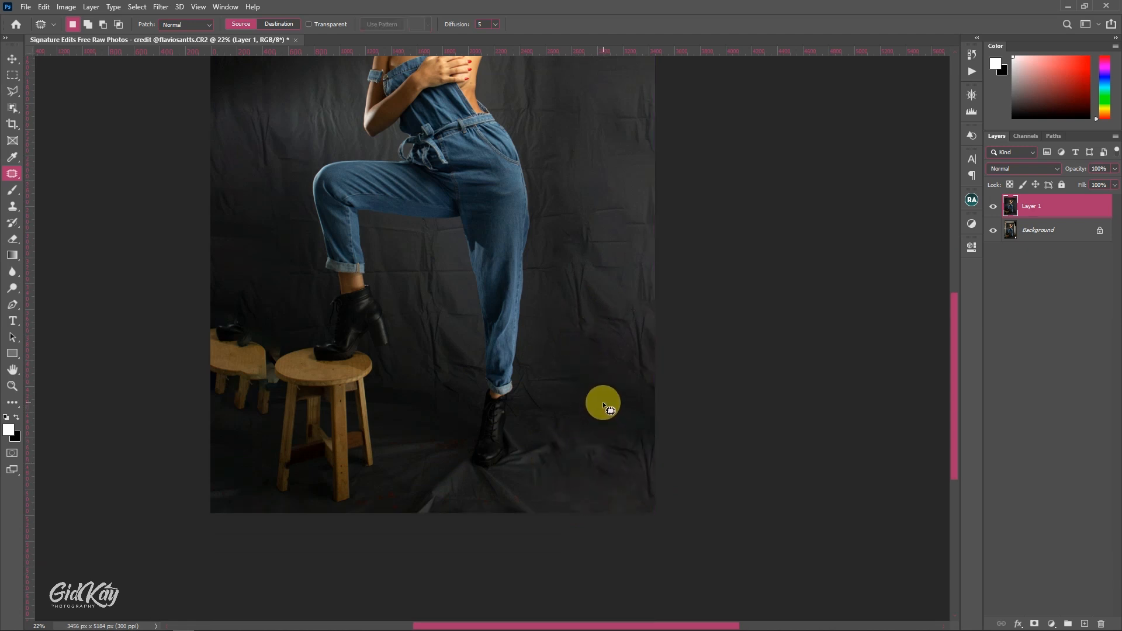
- Patch out the duplicate stool and shoe at the photo's left edge with dark backdrop from above, and deselect
scroll(442, 333, left, 5)
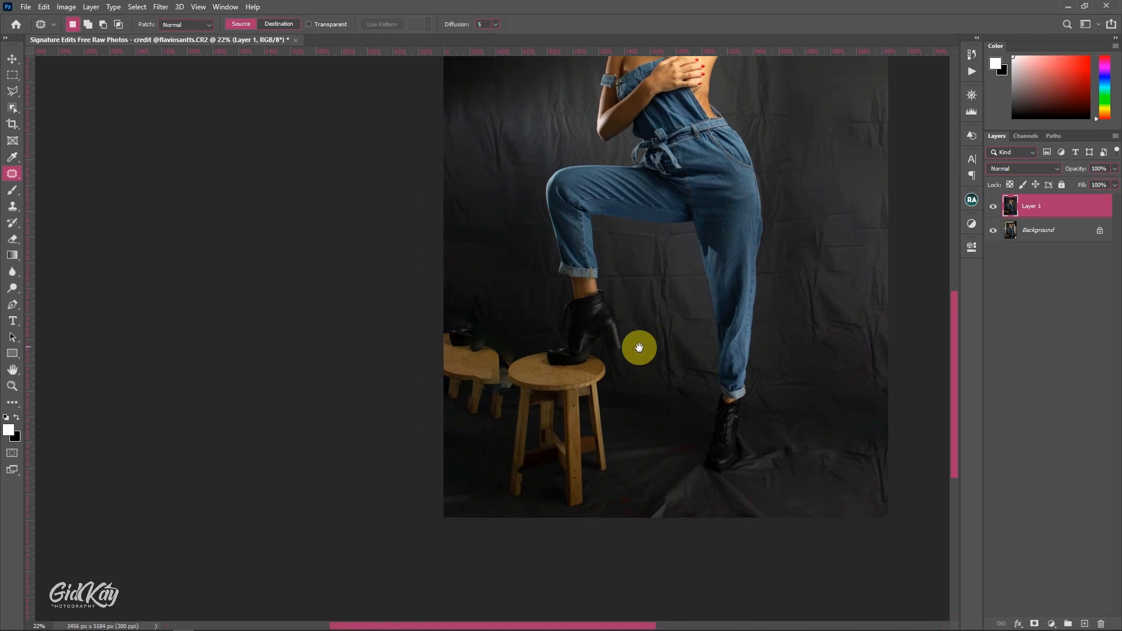
scroll(486, 336, up, 1)
scroll(488, 345, up, 1)
scroll(493, 365, up, 4)
drag(493, 366, 544, 304)
mouse_move(520, 243)
mouse_down()
mouse_move(558, 262)
mouse_move(575, 307)
mouse_up()
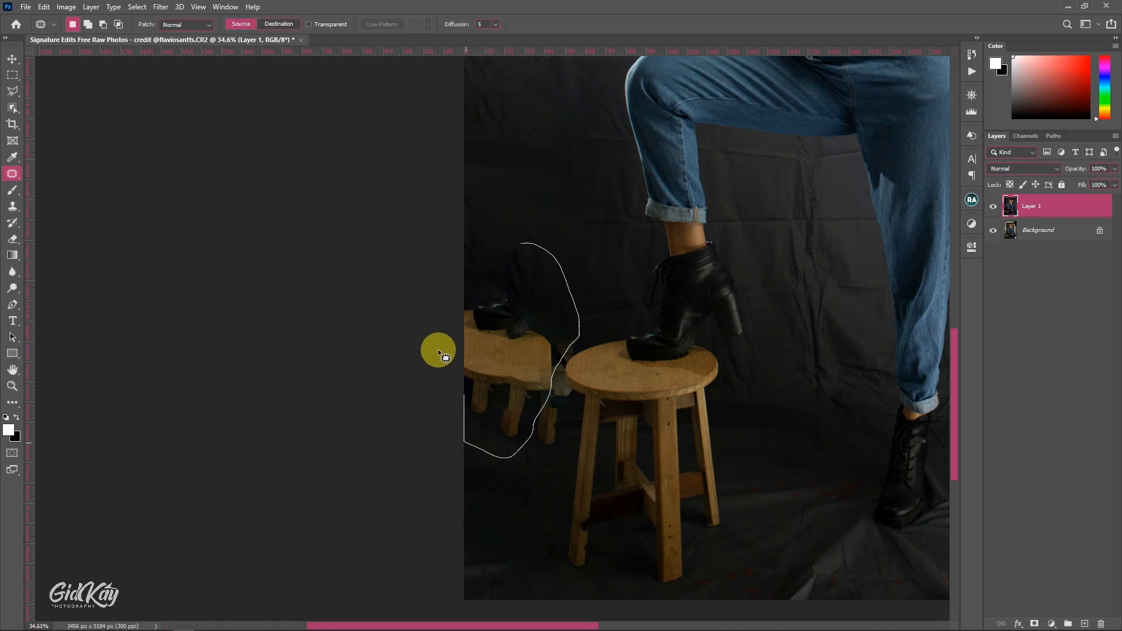
drag(455, 257, 463, 264)
drag(508, 306, 531, 89)
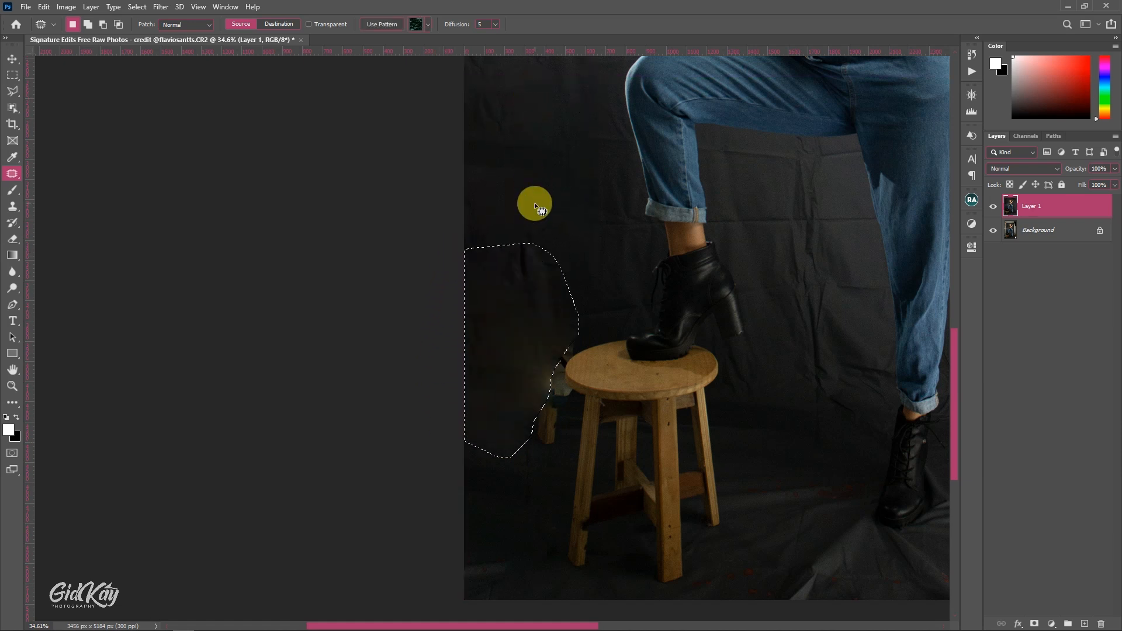
click(534, 202)
- Patch out the leftover wooden leg fragment beside the real stool with dark backdrop from below it, and deselect
scroll(553, 378, up, 5)
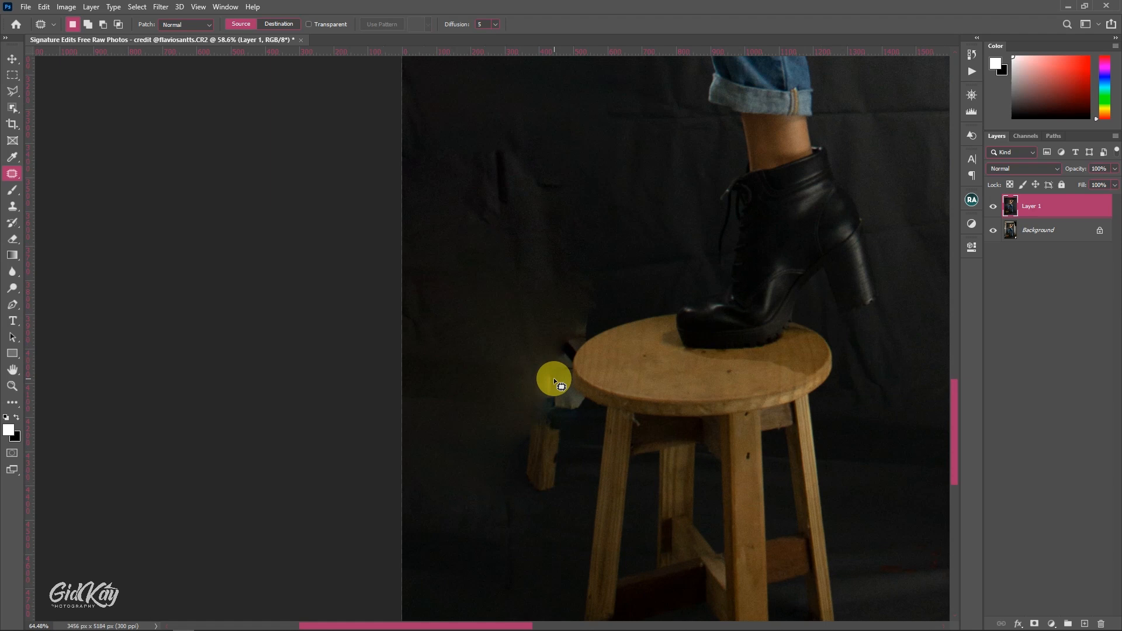
scroll(552, 378, down, 2)
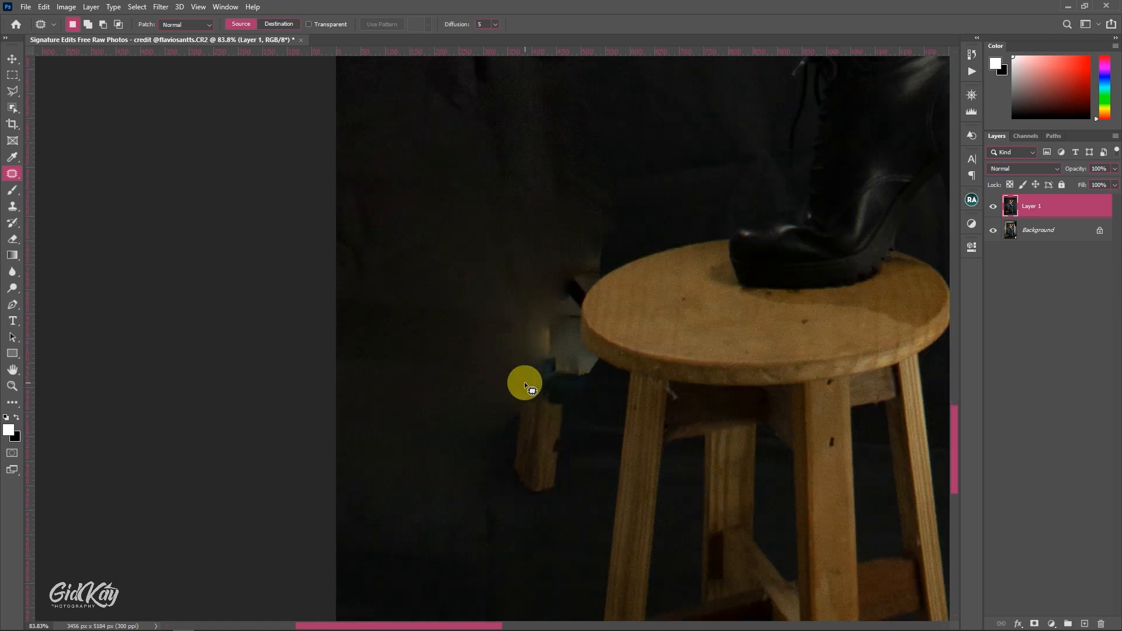
mouse_move(567, 384)
mouse_down()
mouse_move(578, 437)
mouse_move(558, 504)
mouse_up()
drag(493, 427, 517, 376)
drag(531, 422, 528, 568)
key(ctrl+d)
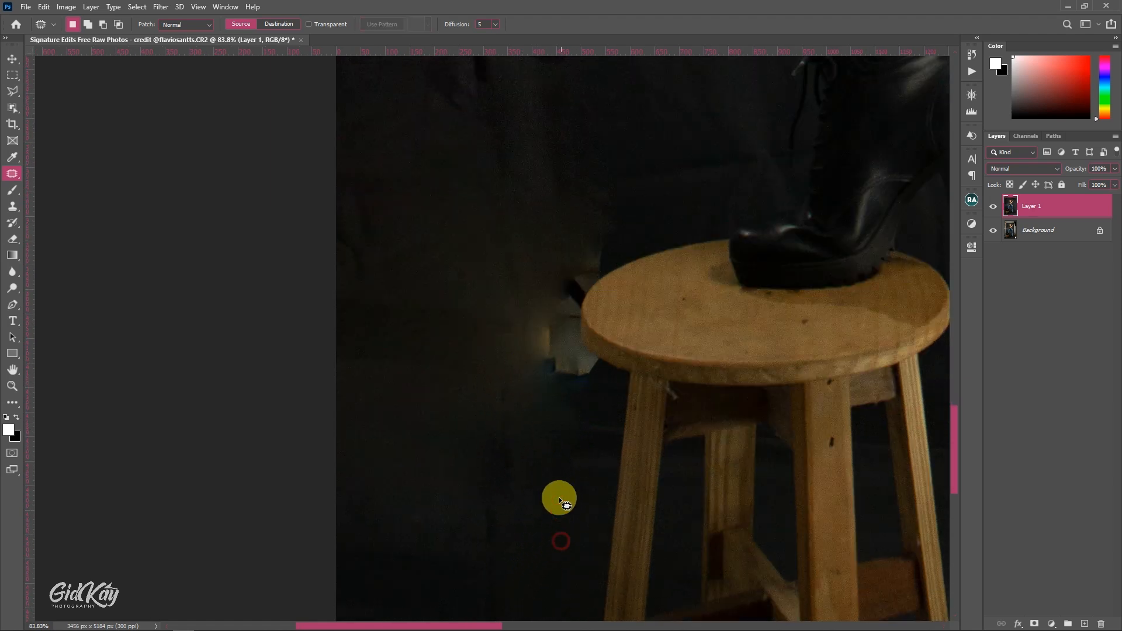
- Patch the pale artifact at the left edge of the stool seat with dark backdrop from above it, and deselect
scroll(561, 421, up, 2)
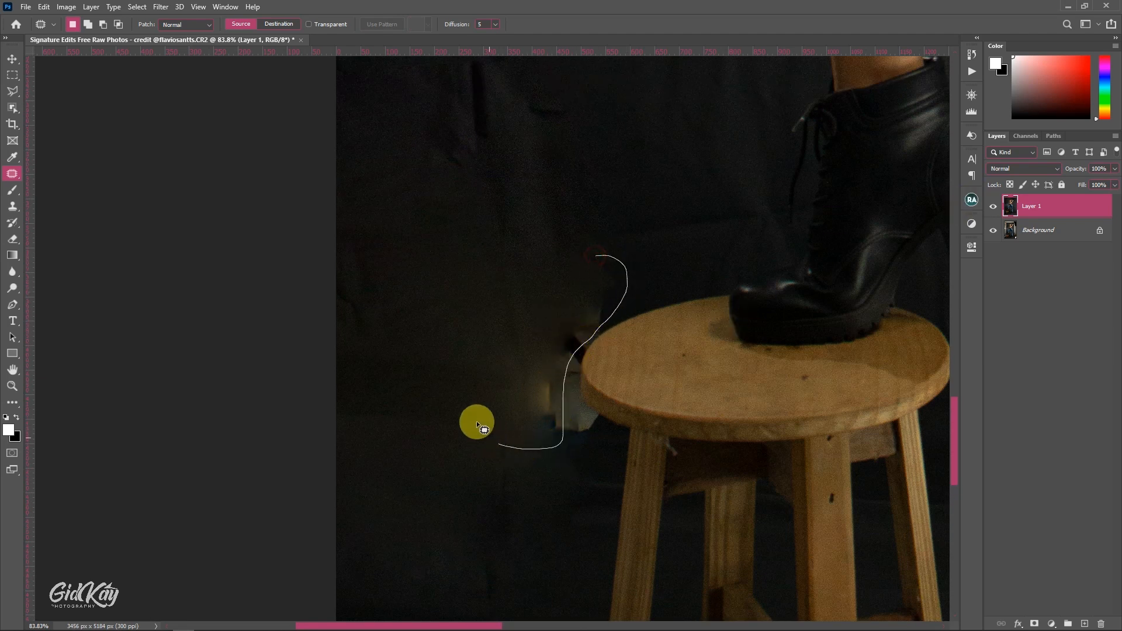
drag(477, 422, 569, 265)
mouse_move(553, 321)
mouse_down()
mouse_move(569, 245)
mouse_move(646, 111)
mouse_move(653, 141)
mouse_up()
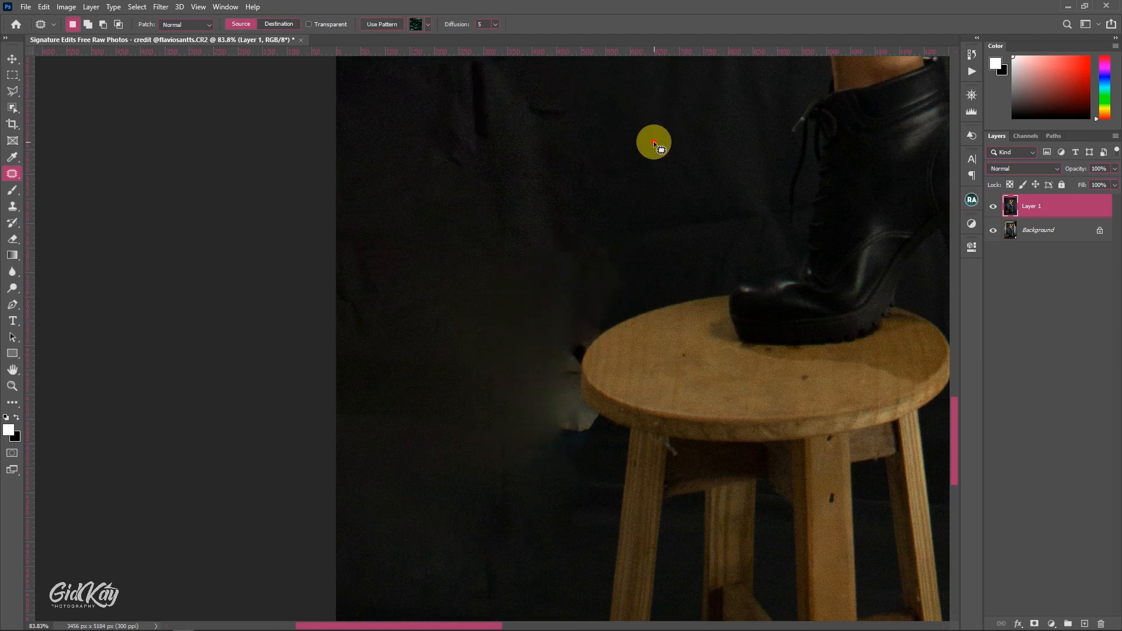
key(ctrl+d)
scroll(598, 303, down, 2)
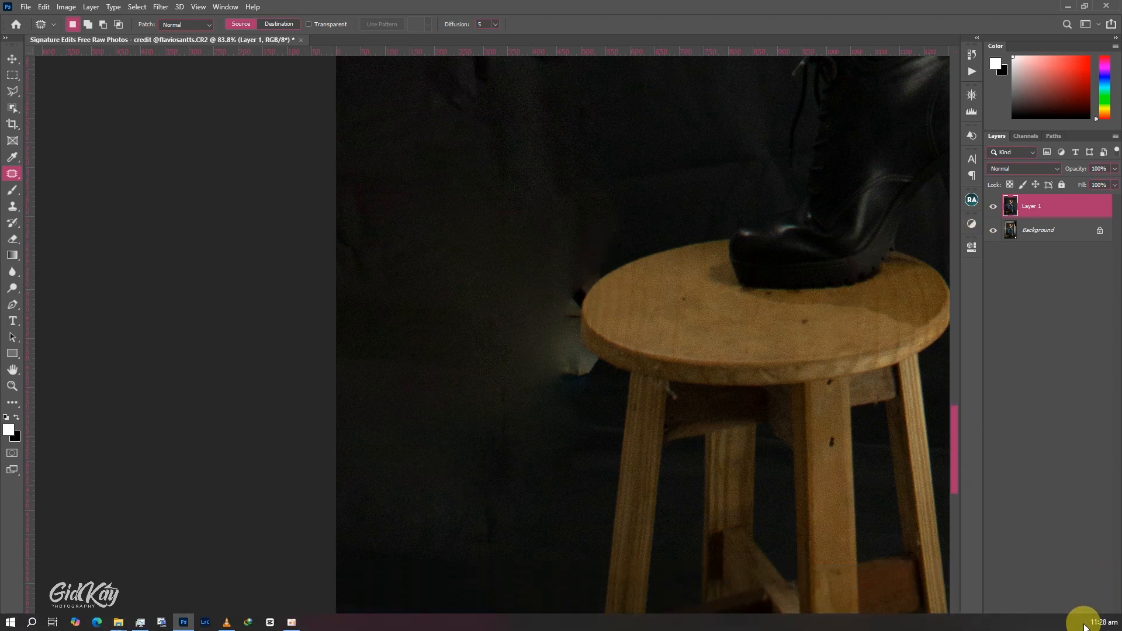
- Add a new empty layer above Layer 1 and set up the Clone Stamp tool to sample Current & Below
click(1084, 623)
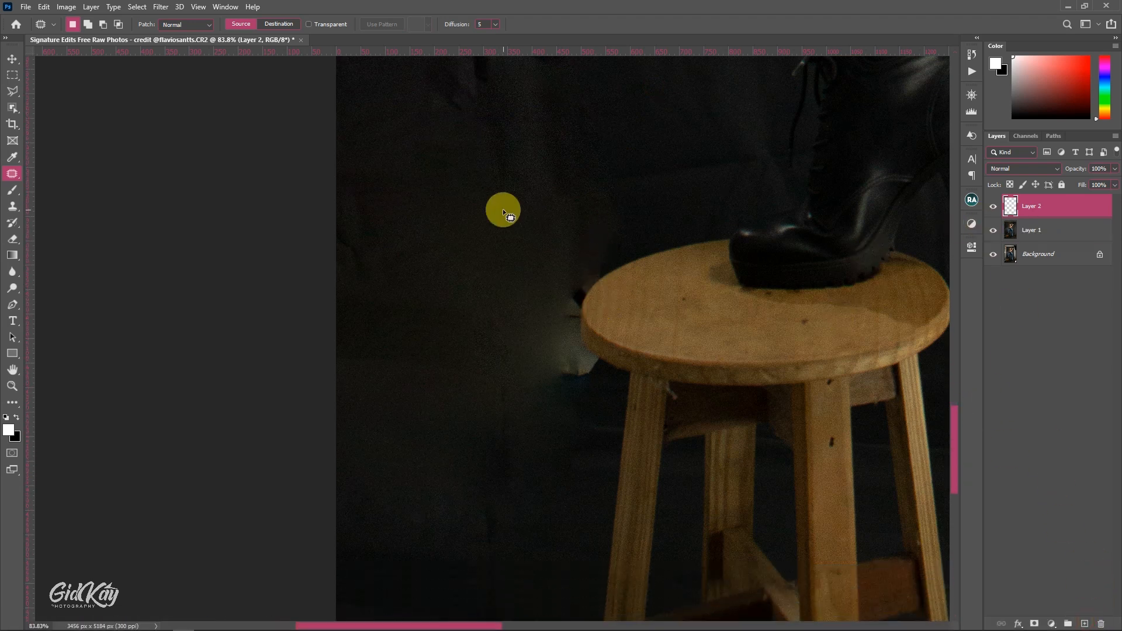
scroll(503, 211, up, 2)
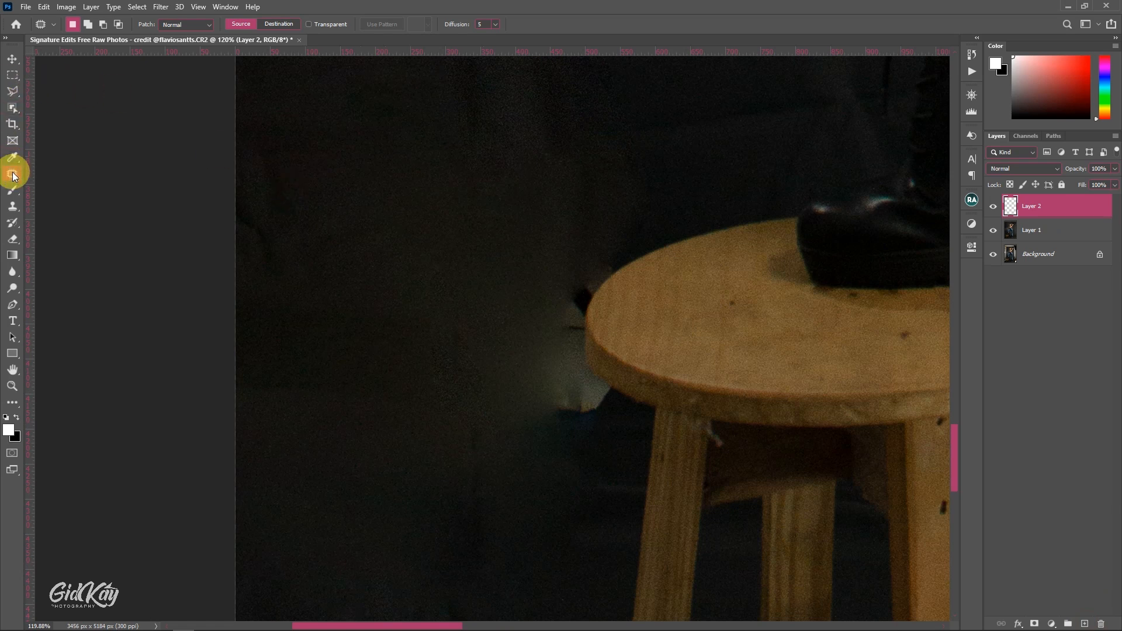
click(13, 207)
right_click(19, 209)
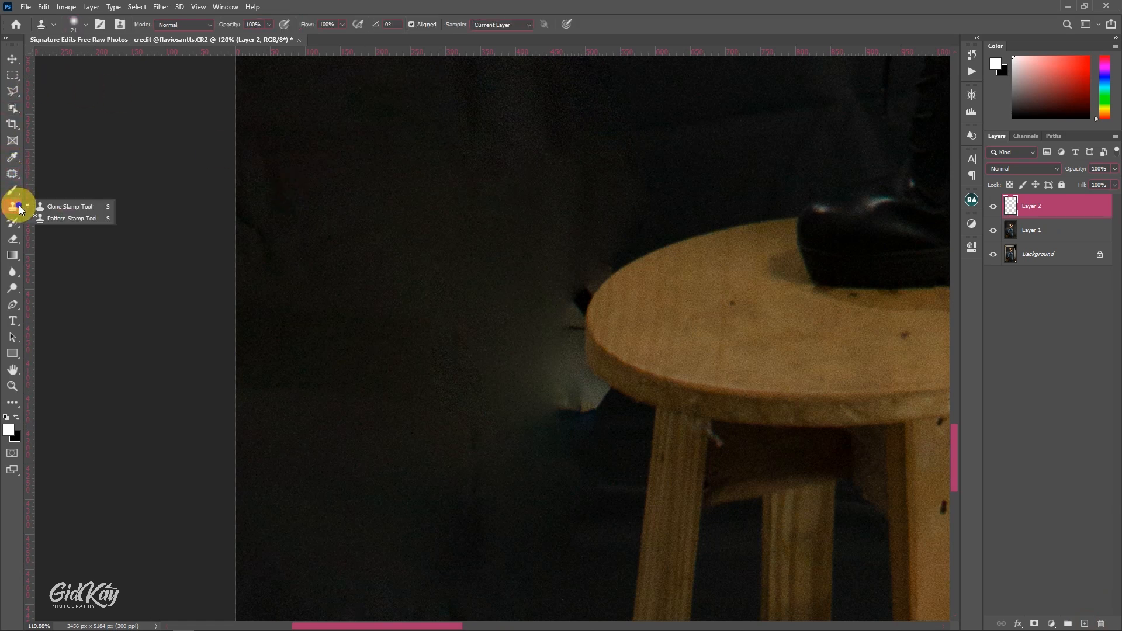
click(46, 206)
scroll(292, 190, down, 1)
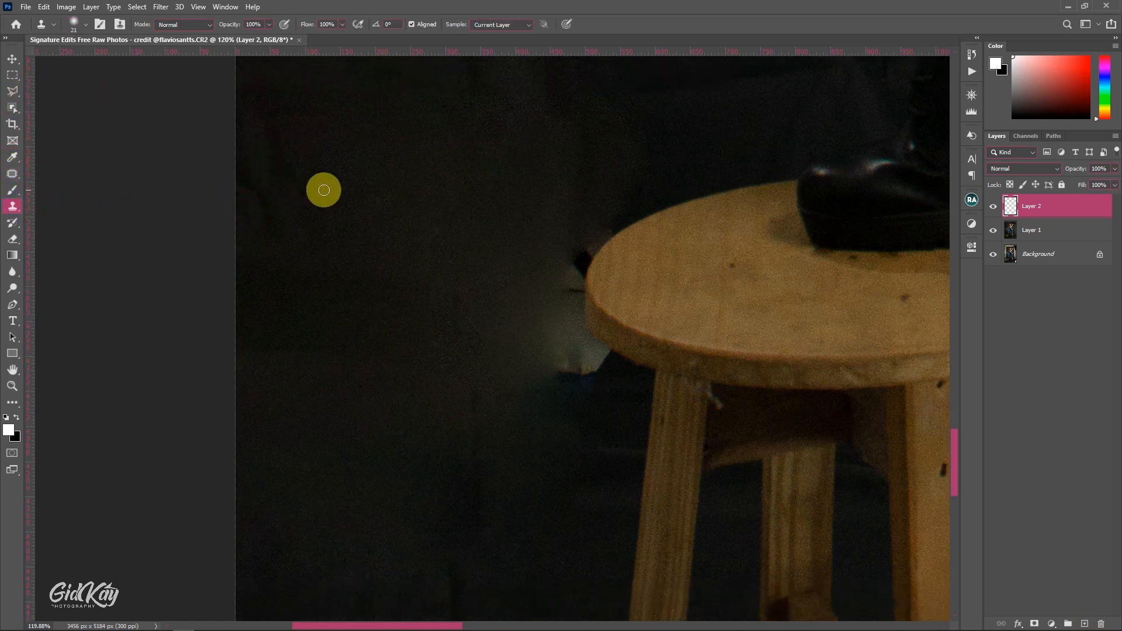
scroll(605, 201, up, 2)
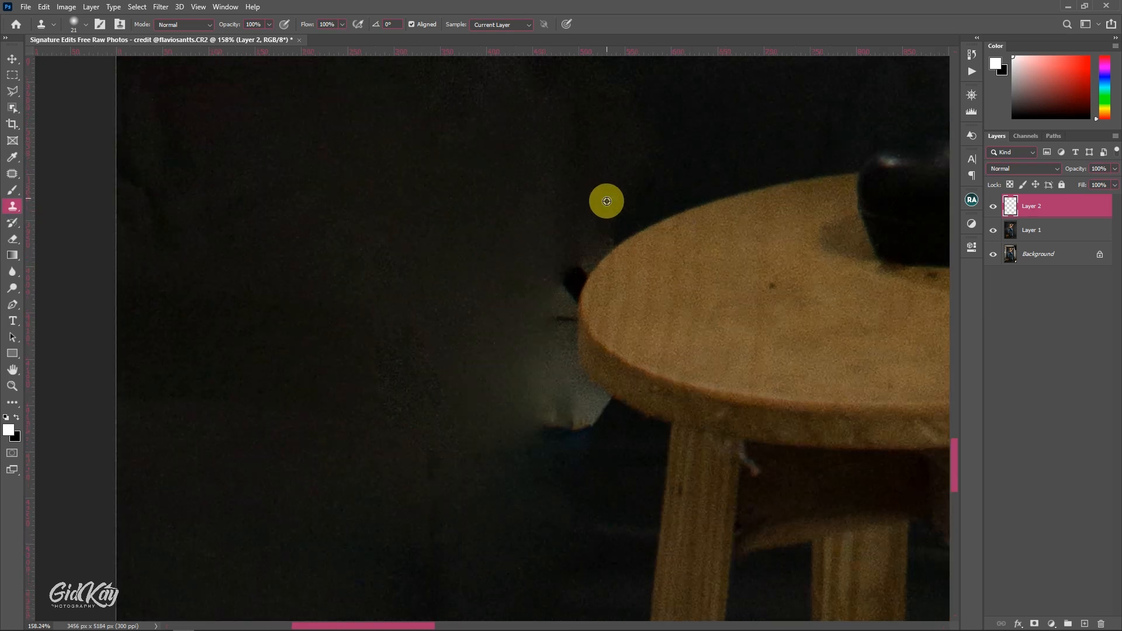
click(517, 25)
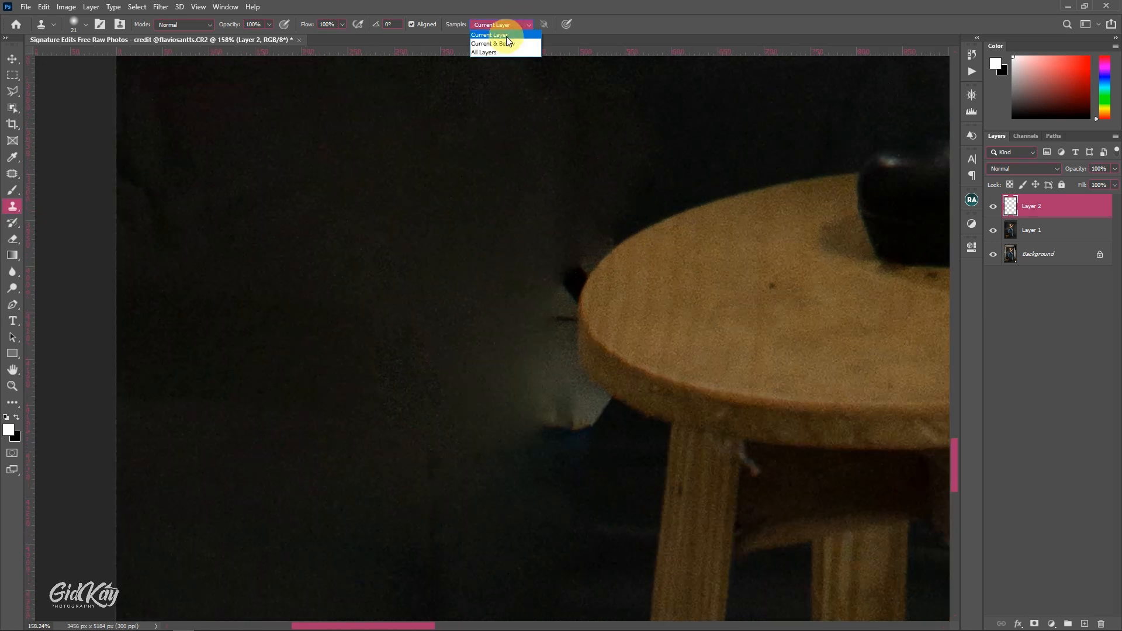
click(506, 44)
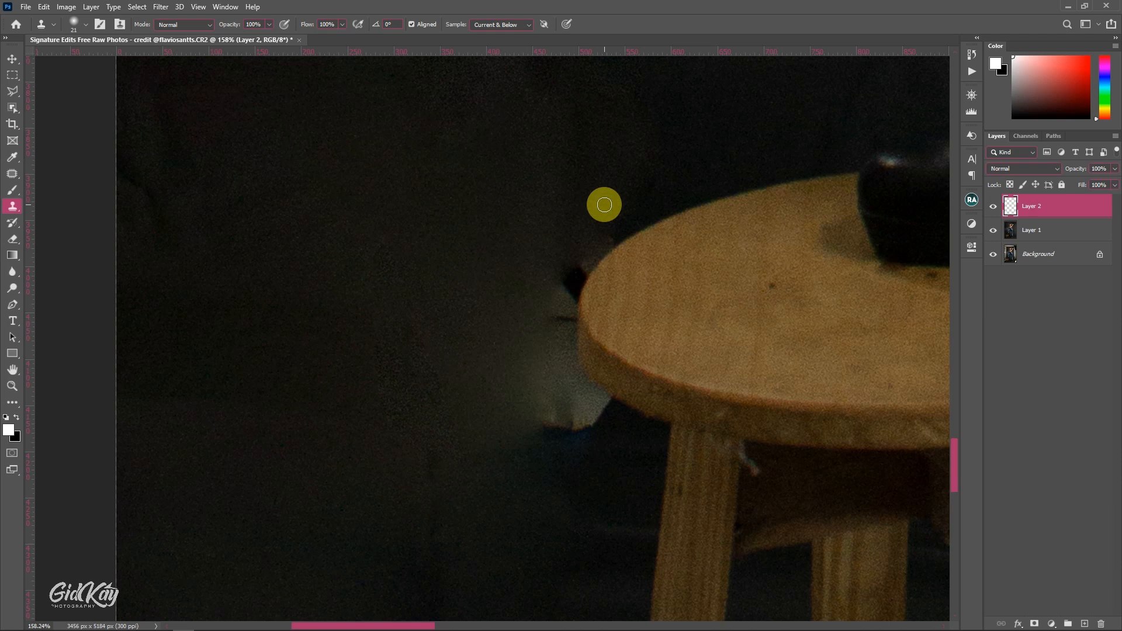
- Clone dark backdrop over the remaining pale smudge and dark fragment along the stool seat's left edge
scroll(605, 205, down, 1)
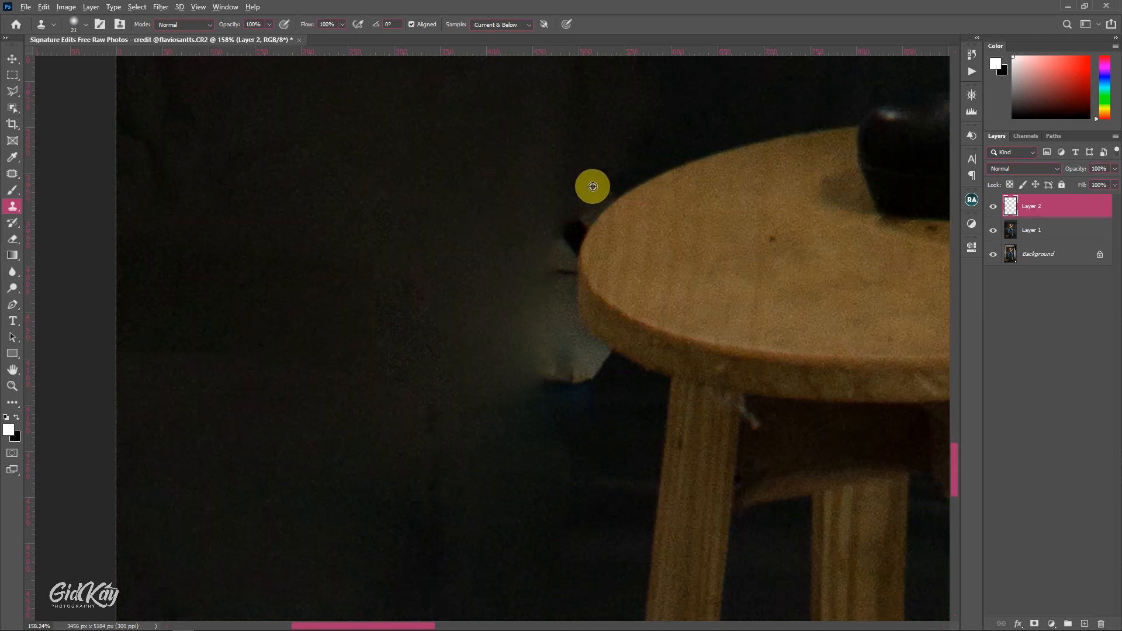
alt+click(661, 149)
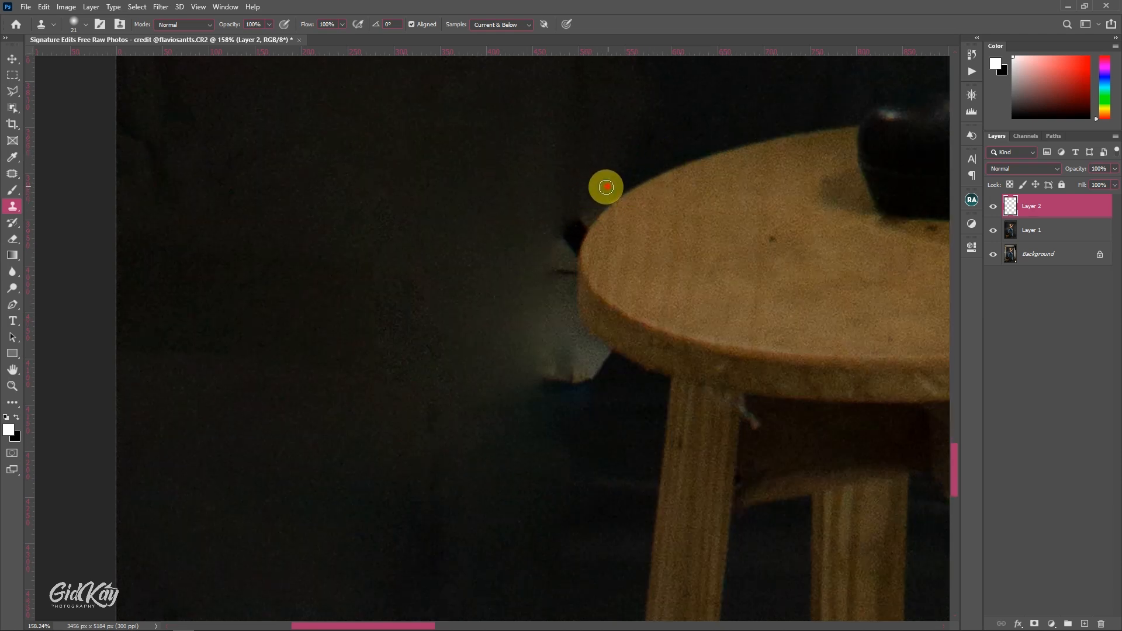
mouse_move(606, 188)
mouse_down()
mouse_move(564, 184)
mouse_move(567, 209)
mouse_move(578, 205)
mouse_move(571, 216)
mouse_move(595, 206)
mouse_move(572, 228)
mouse_move(531, 204)
mouse_move(572, 214)
mouse_move(565, 241)
mouse_move(582, 225)
mouse_move(567, 254)
mouse_move(563, 237)
mouse_move(537, 239)
mouse_move(532, 257)
mouse_move(557, 241)
mouse_move(552, 262)
mouse_move(566, 254)
mouse_move(563, 269)
mouse_move(573, 241)
mouse_move(563, 274)
mouse_move(535, 277)
mouse_move(559, 264)
mouse_move(558, 299)
mouse_move(563, 271)
mouse_move(473, 289)
mouse_move(525, 275)
mouse_move(530, 357)
mouse_move(533, 347)
mouse_move(551, 376)
mouse_move(577, 376)
mouse_move(550, 380)
mouse_move(595, 379)
mouse_move(575, 391)
mouse_move(545, 384)
mouse_move(601, 363)
mouse_move(551, 356)
mouse_move(603, 356)
mouse_move(543, 339)
mouse_move(605, 358)
mouse_move(525, 300)
mouse_move(557, 296)
mouse_move(578, 247)
mouse_move(563, 298)
mouse_move(607, 368)
mouse_move(561, 348)
mouse_up()
alt+click(565, 183)
alt+click(530, 205)
alt+click(546, 260)
alt+click(483, 286)
alt+click(448, 272)
alt+click(482, 193)
alt+click(620, 410)
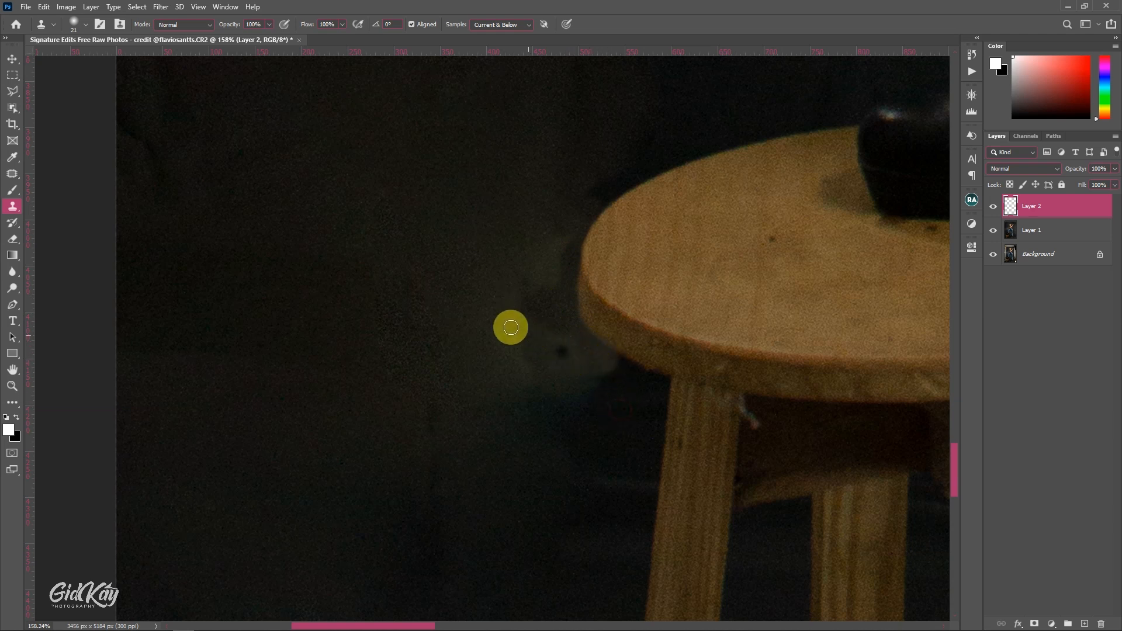
alt+click(428, 272)
mouse_move(522, 305)
mouse_down()
mouse_move(534, 328)
mouse_move(510, 311)
mouse_move(565, 351)
mouse_move(527, 360)
mouse_move(495, 310)
mouse_move(554, 268)
mouse_move(529, 287)
mouse_move(559, 236)
mouse_move(493, 285)
mouse_move(478, 347)
mouse_move(528, 365)
mouse_up()
scroll(528, 365, down, 8)
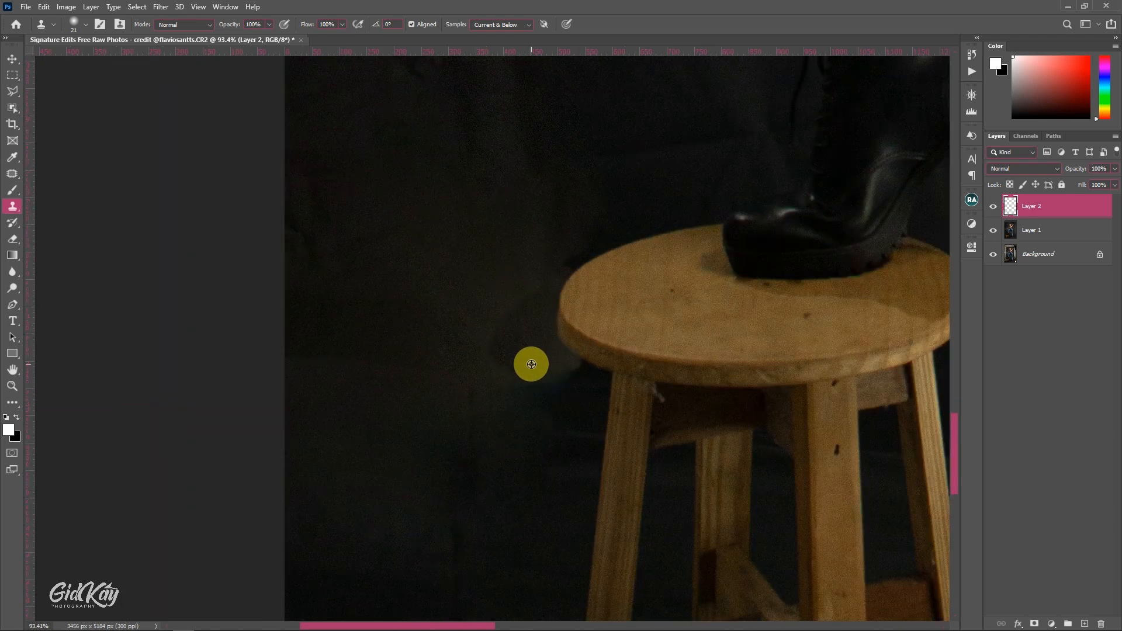
- Outline the uneven backdrop beside the stool with the Polygonal Lasso and regenerate it on Layer 1 with Content-Aware Fill
scroll(554, 361, down, 2)
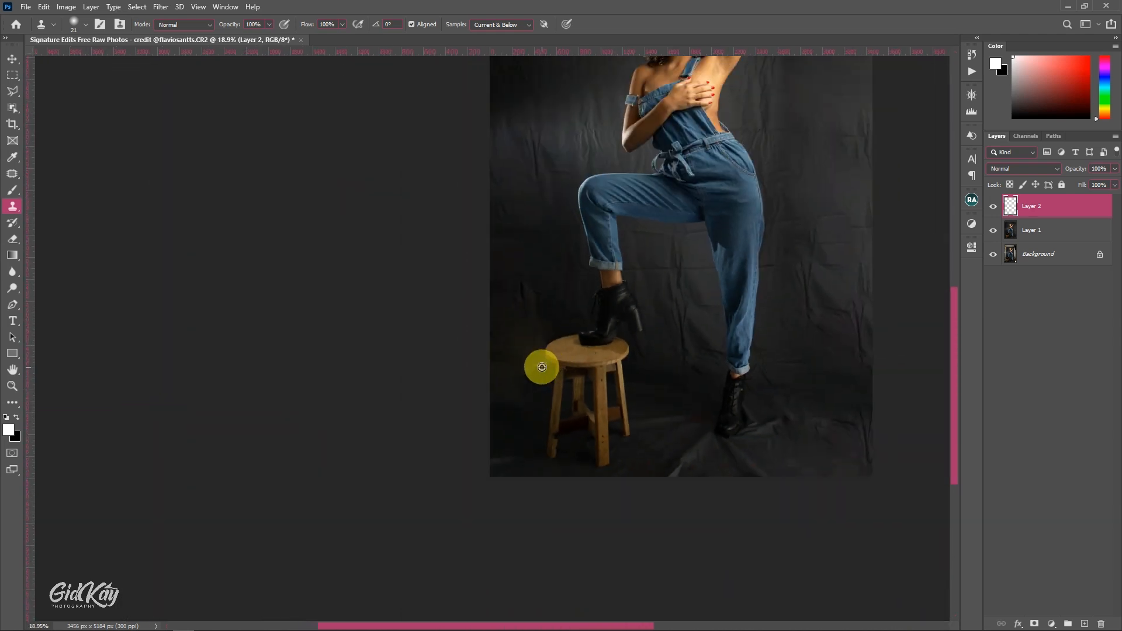
drag(565, 328, 580, 420)
scroll(580, 416, down, 2)
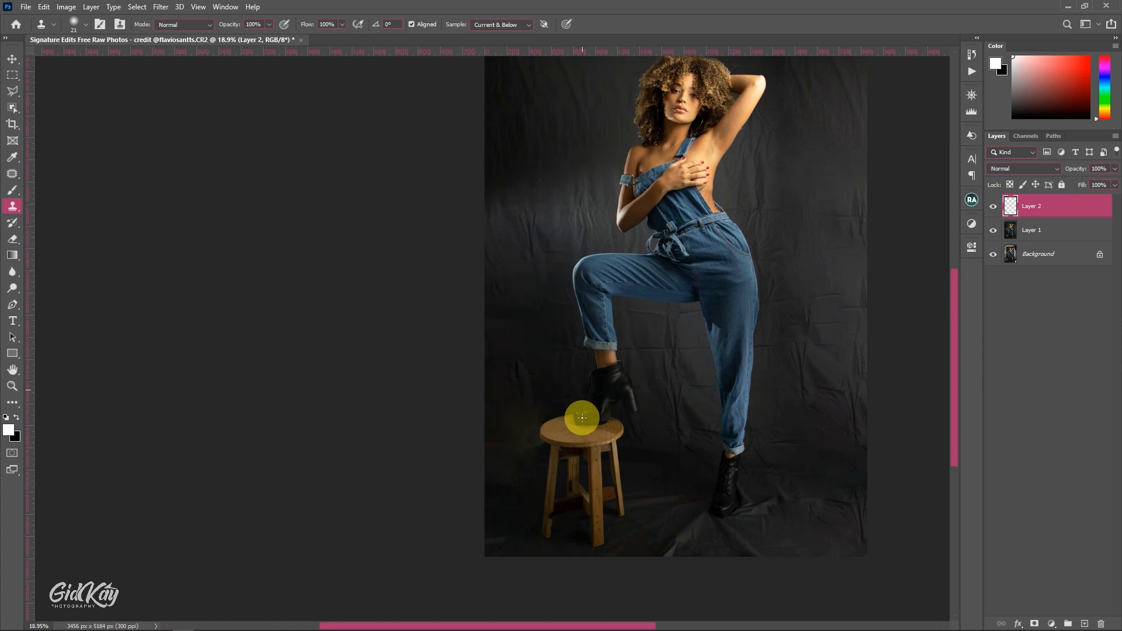
scroll(555, 426, up, 5)
scroll(514, 406, up, 1)
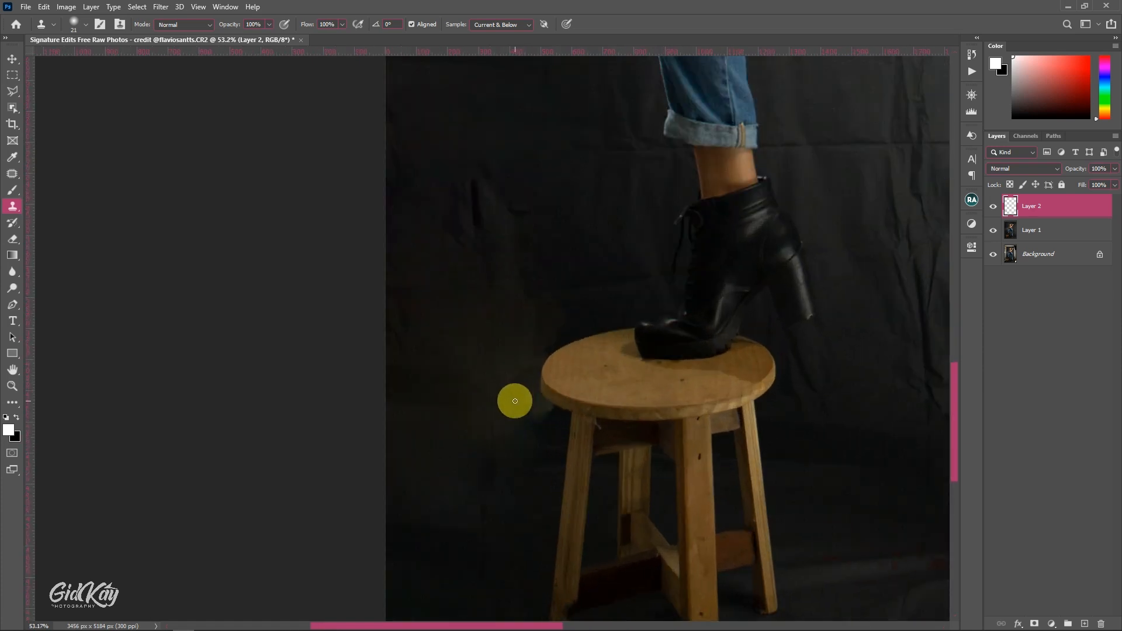
key(l)
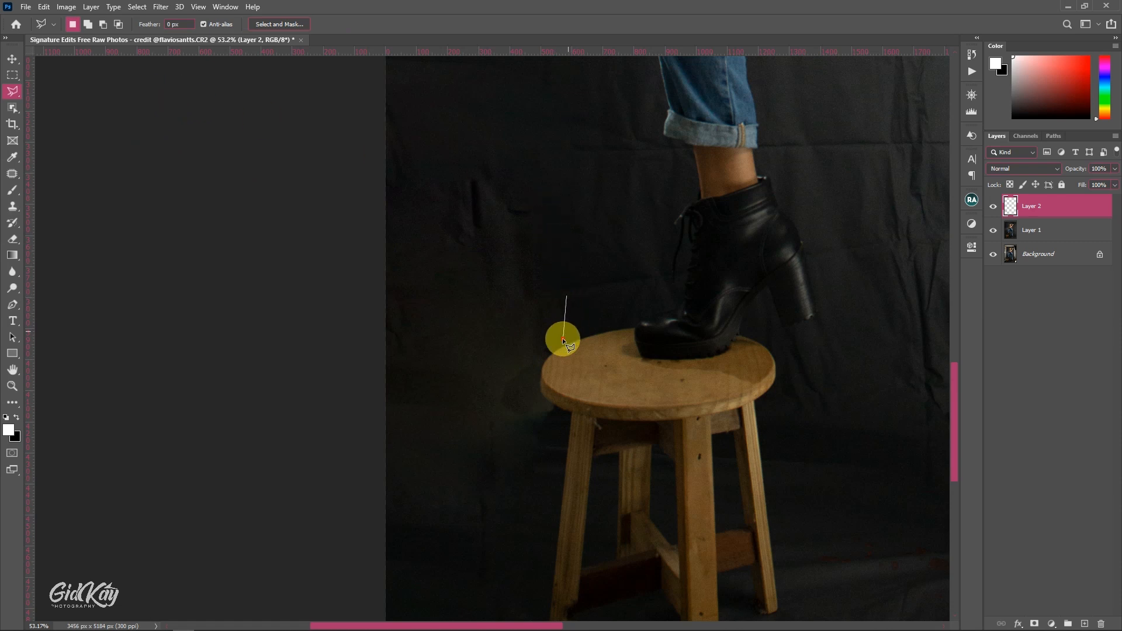
click(552, 417)
click(514, 458)
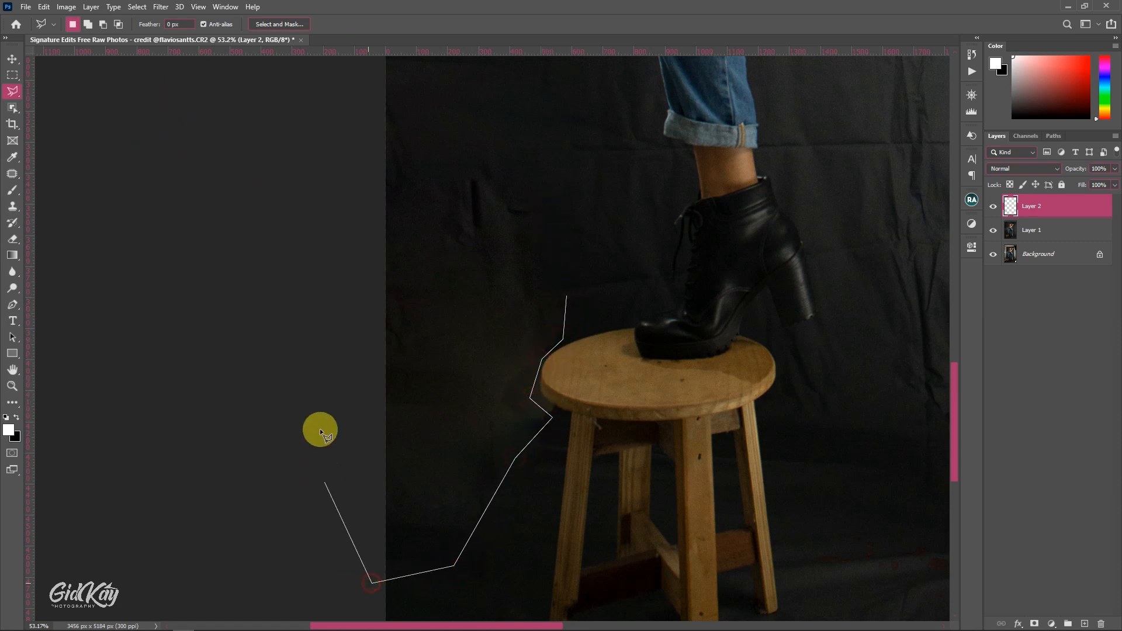
click(407, 201)
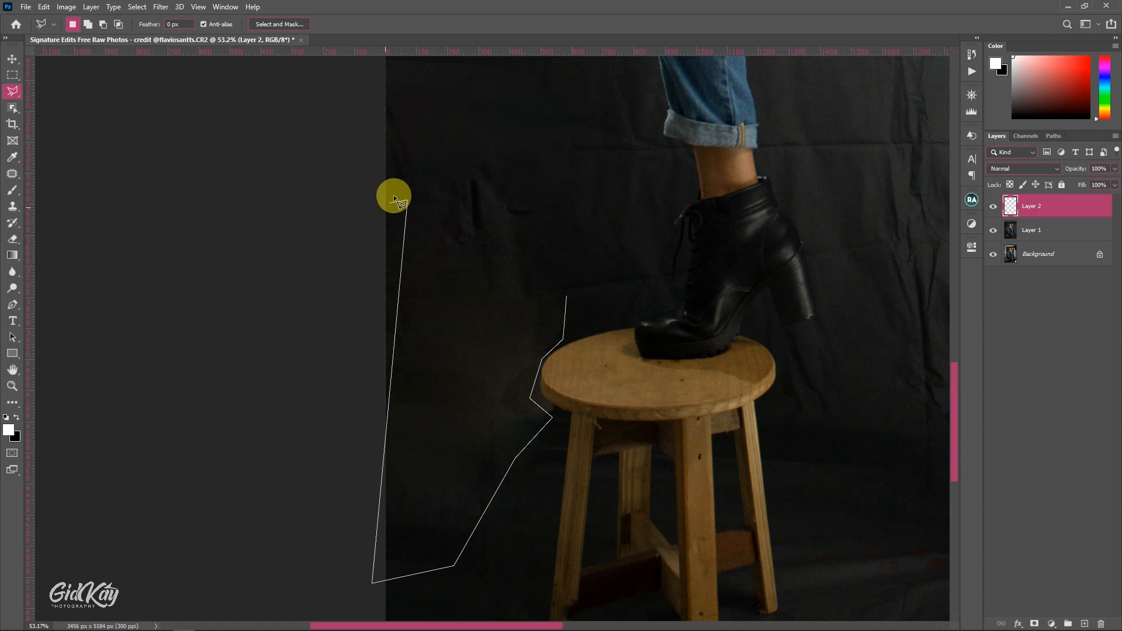
key(BackSpace)
click(372, 216)
click(406, 214)
click(516, 225)
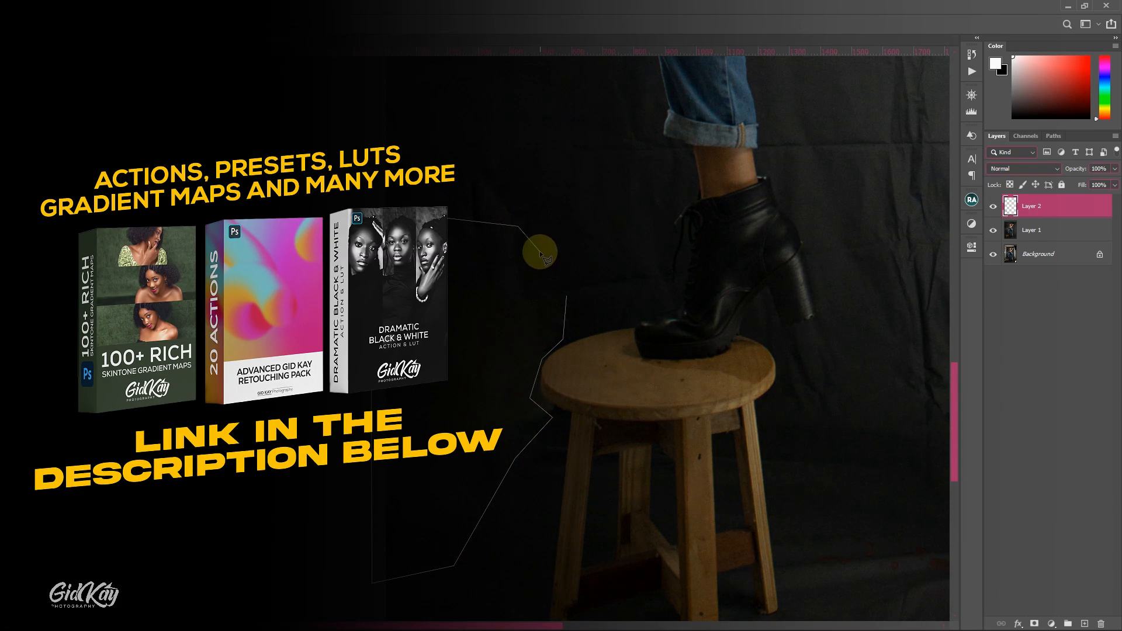
key(BackSpace)
click(480, 248)
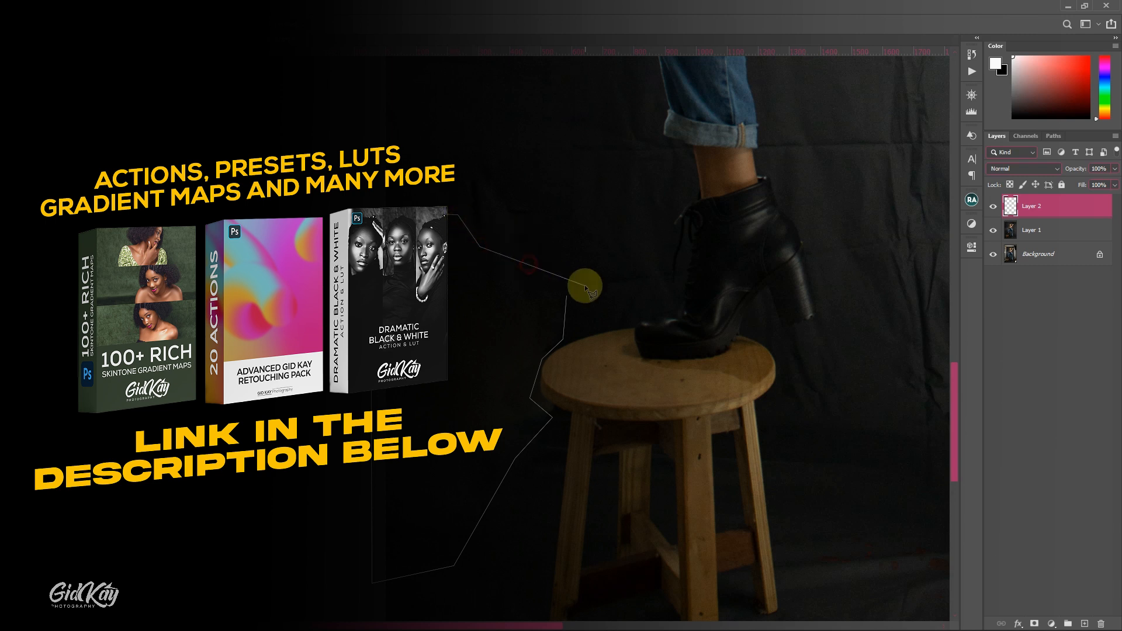
click(567, 296)
right_click(581, 237)
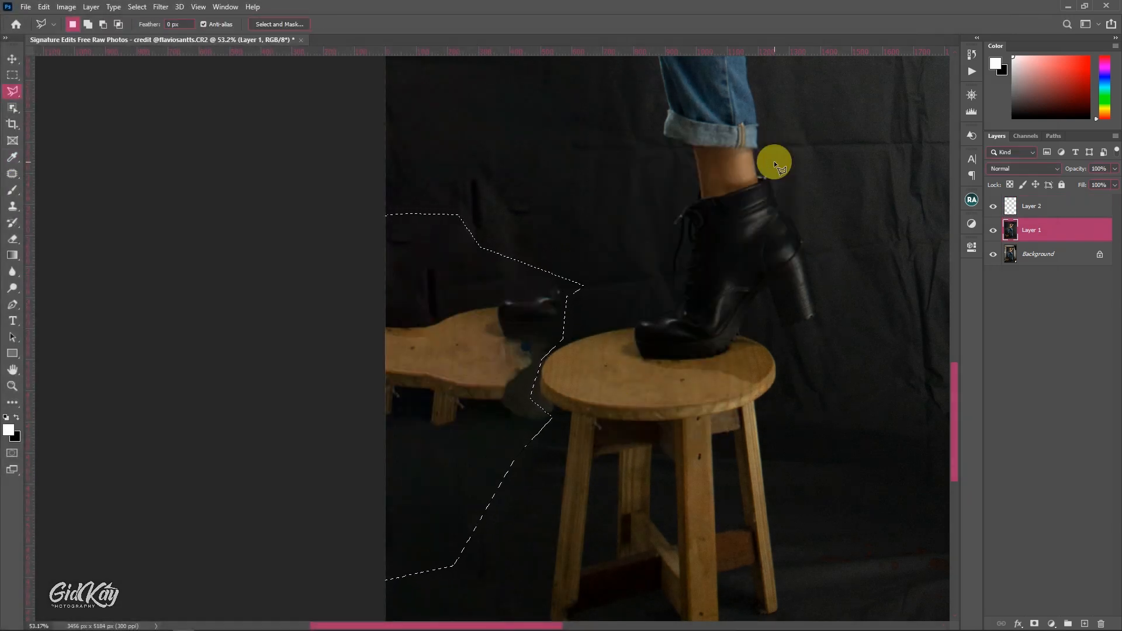
- Deselect, patch out the duplicate stool and shoe on Layer 1 with clean dark backdrop, and clear the patch selection
key(ctrl+0)
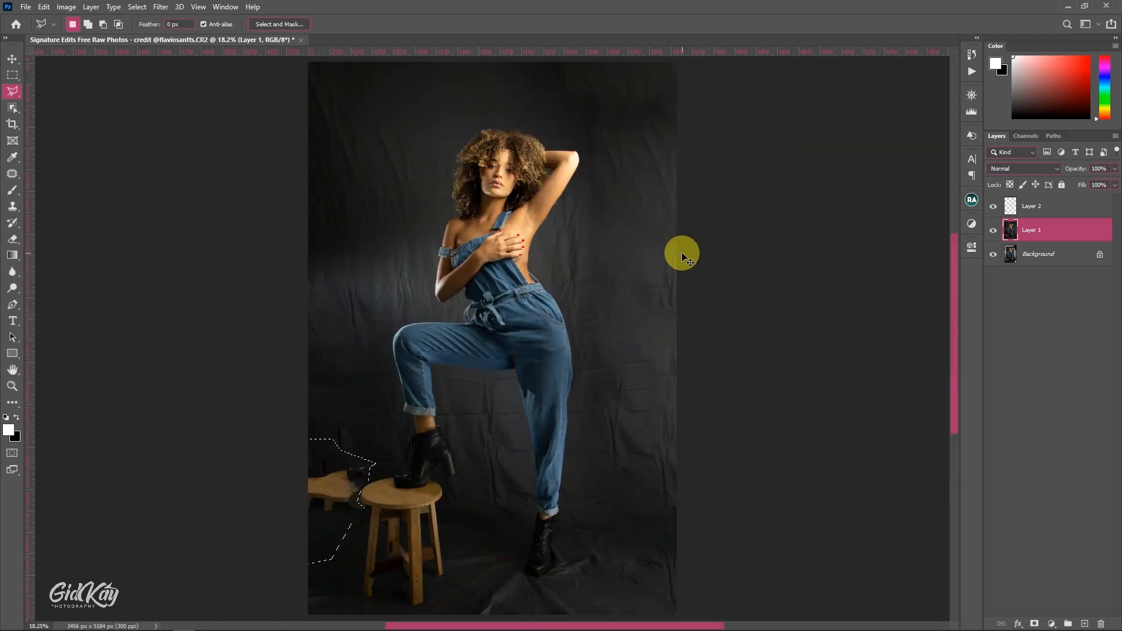
scroll(447, 324, down, 5)
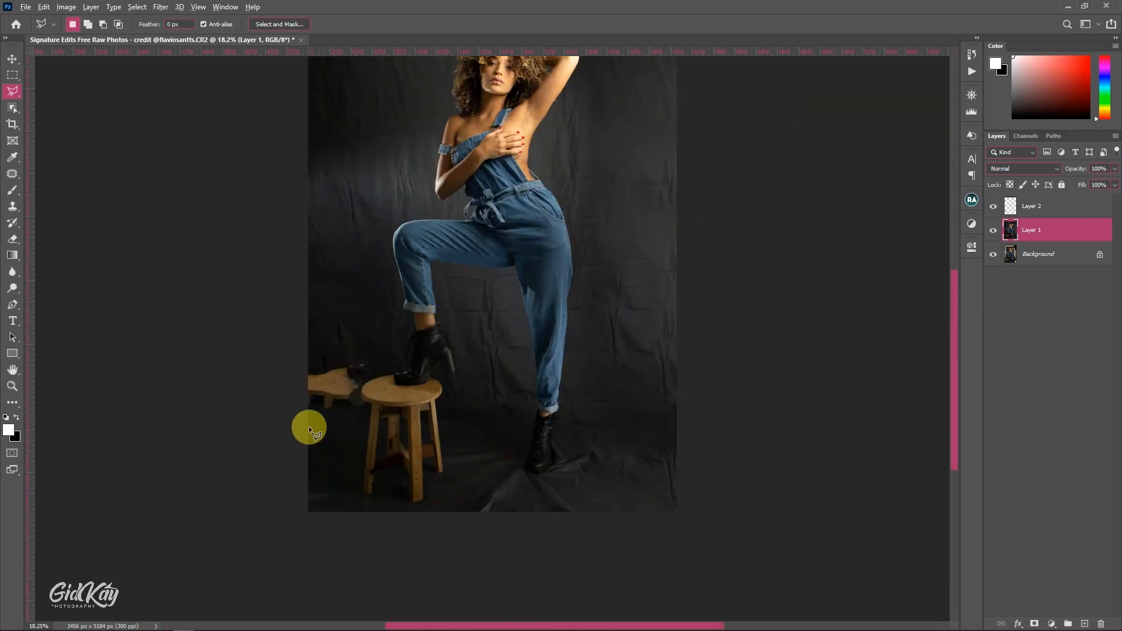
scroll(309, 426, up, 3)
scroll(438, 323, up, 5)
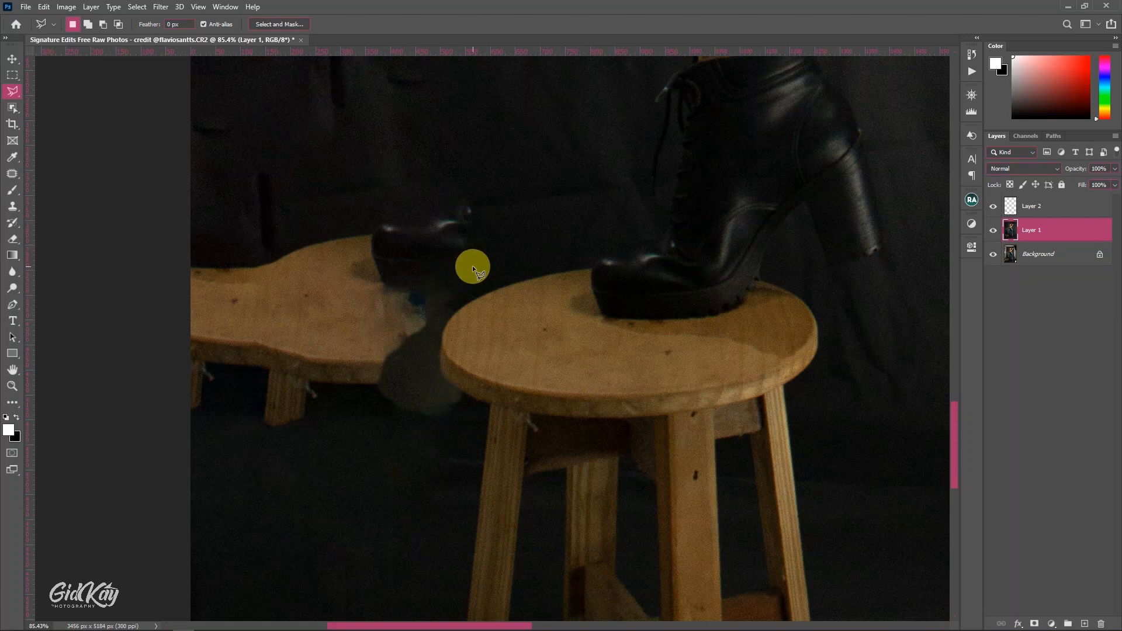
click(12, 174)
mouse_move(419, 205)
mouse_down()
mouse_move(484, 281)
mouse_move(178, 431)
mouse_move(345, 200)
mouse_move(398, 10)
mouse_up()
key(ctrl+d)
scroll(450, 184, down, 7)
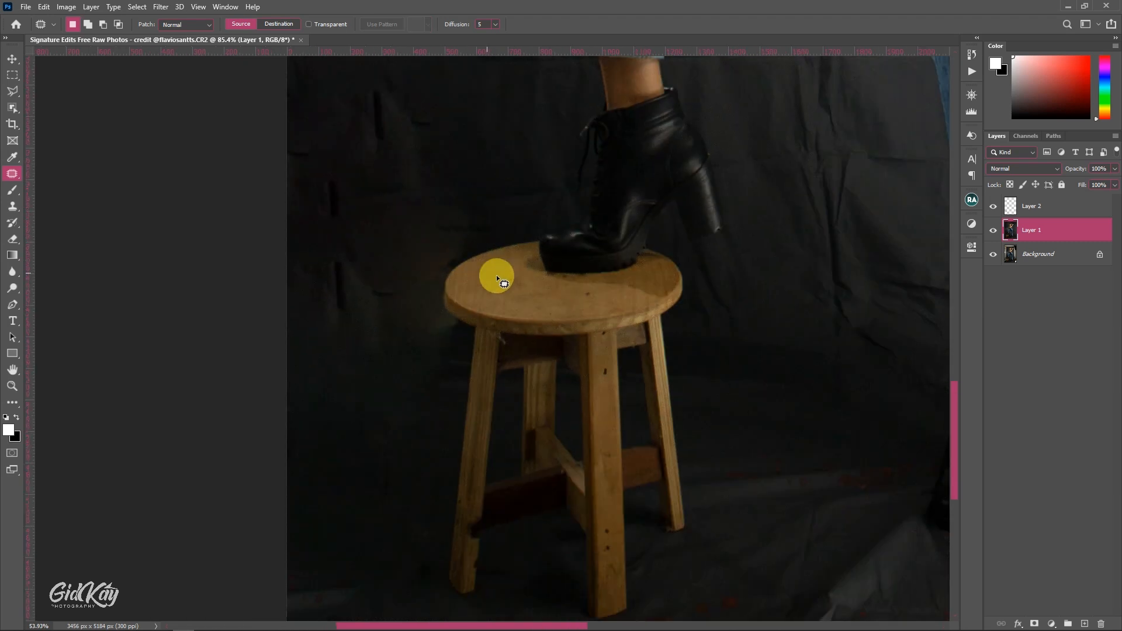
drag(568, 243, 478, 481)
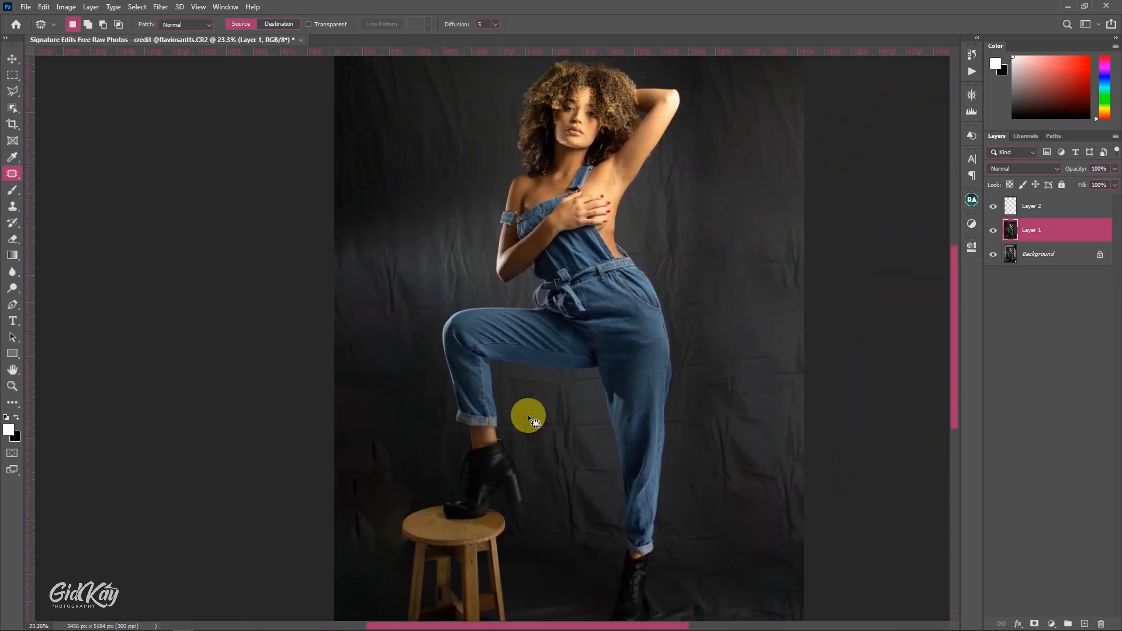
scroll(545, 366, down, 2)
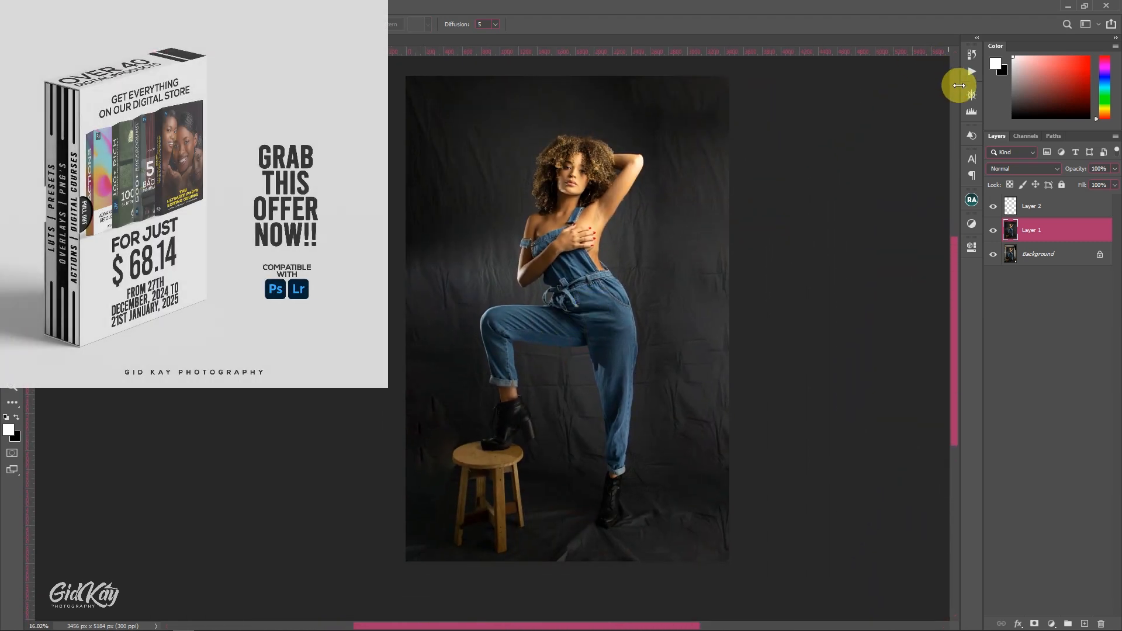
- Show the enlarged Navigator preview and group Layer 1 and Layer 2 together
click(972, 93)
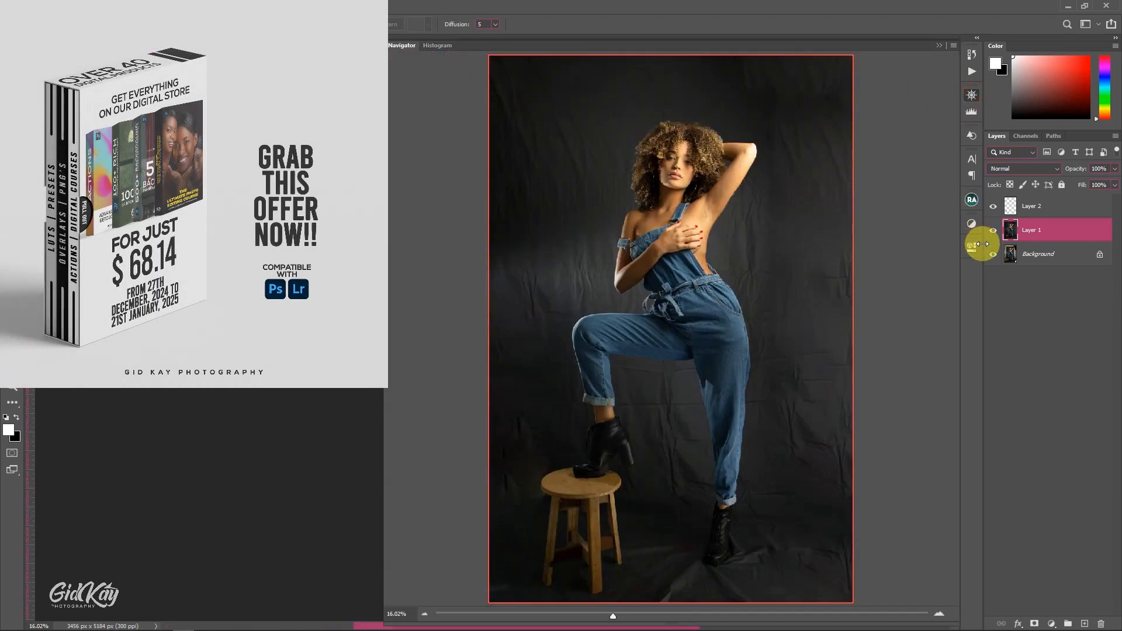
shift+click(1009, 211)
key(ctrl+g)
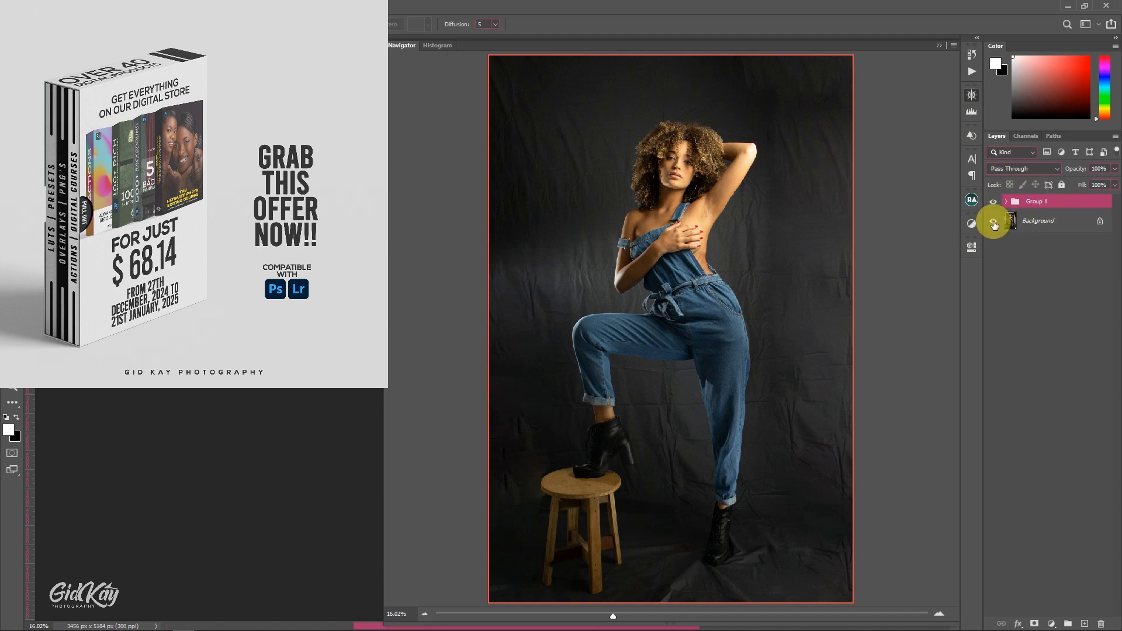
- Compare the retouched group with the original Background layer and examine the extended backdrop around the model
alt+click(992, 221)
alt+click(993, 221)
alt+click(993, 221)
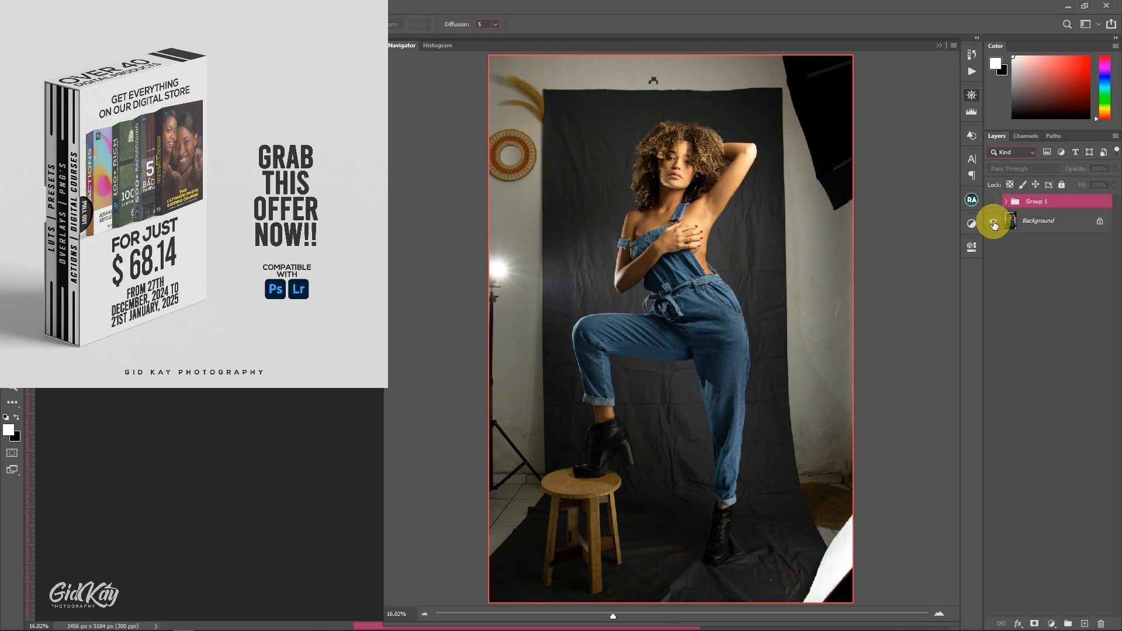
alt+click(993, 223)
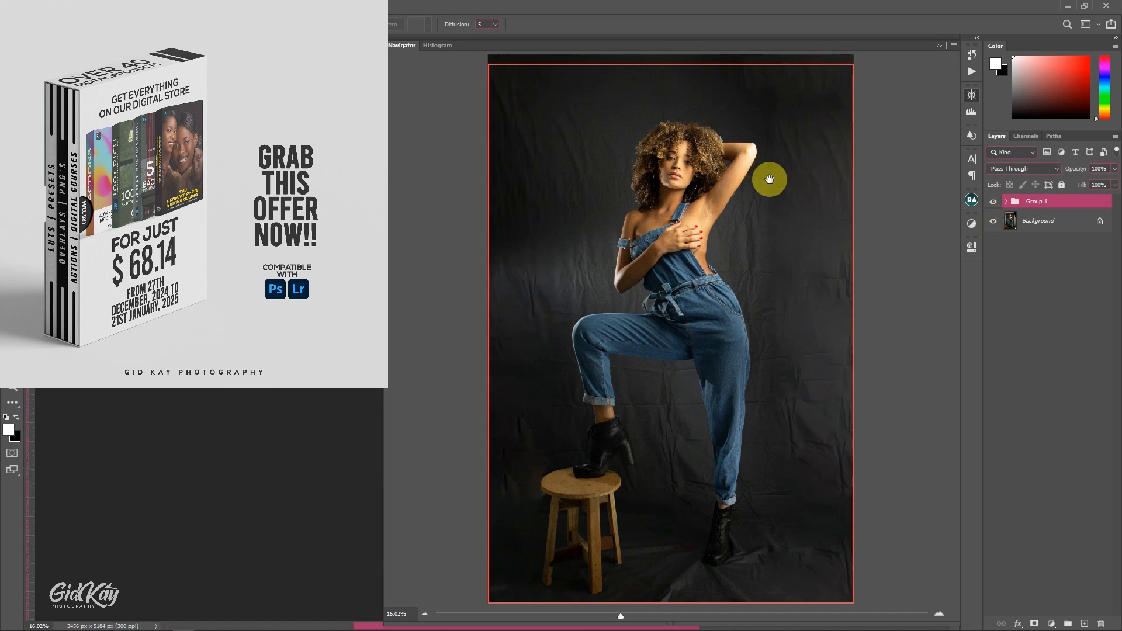
click(938, 47)
scroll(612, 307, up, 6)
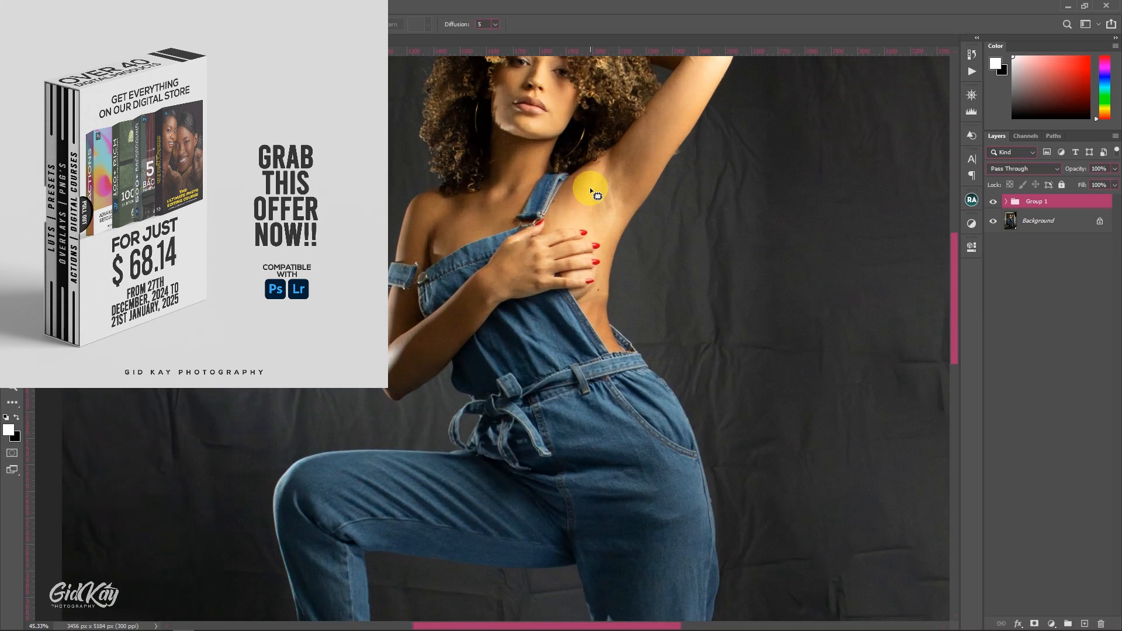
drag(603, 173, 589, 250)
scroll(590, 318, down, 5)
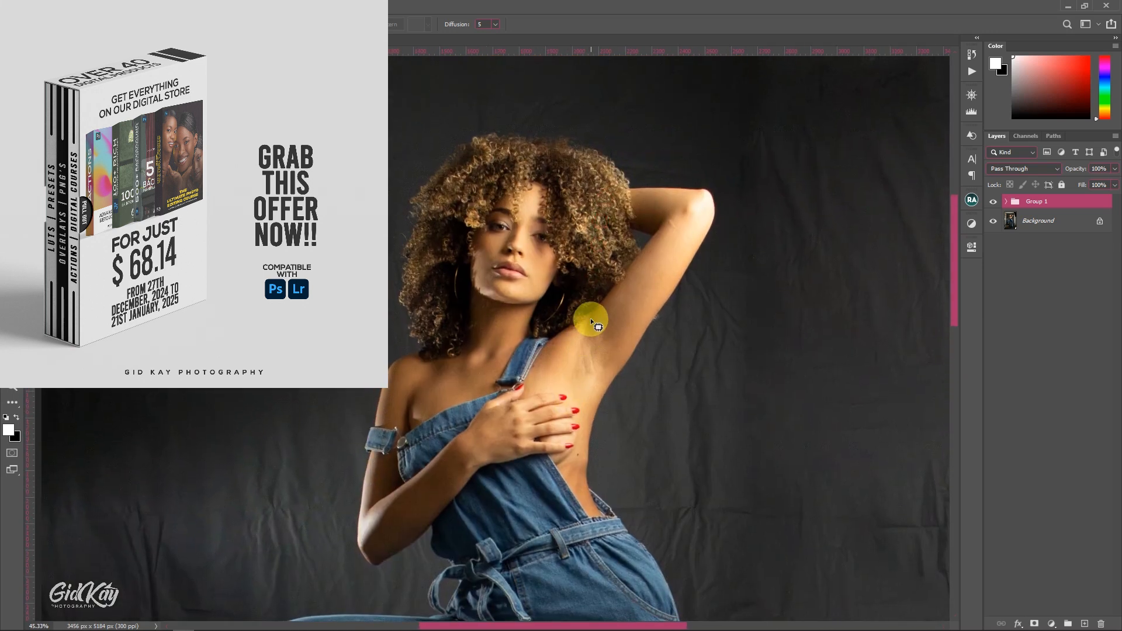
scroll(591, 318, down, 4)
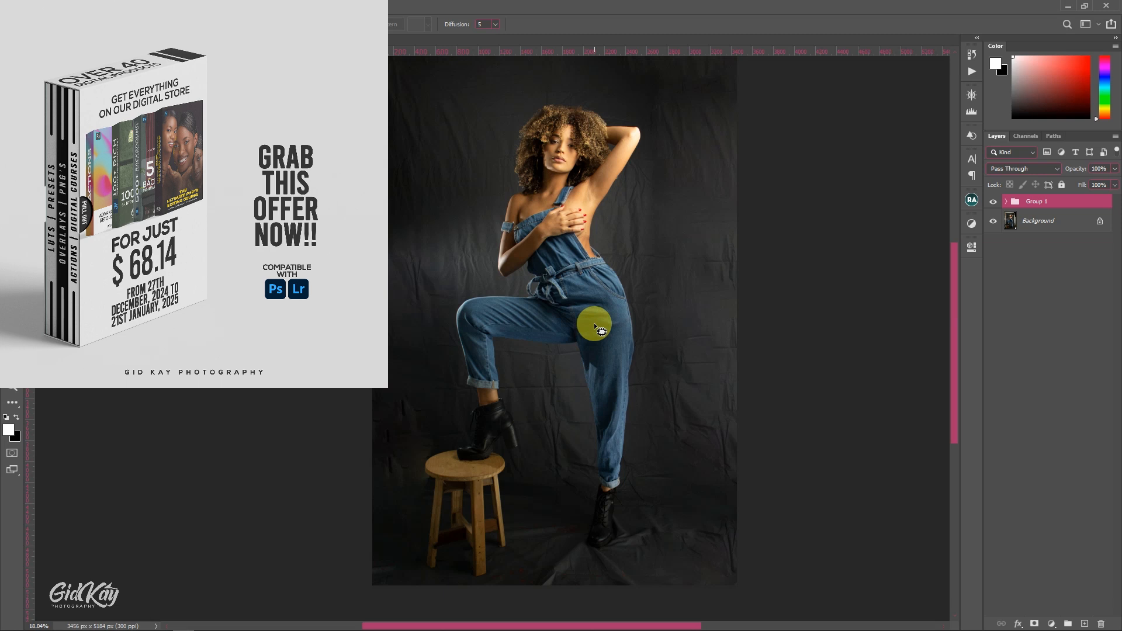
scroll(594, 322, up, 3)
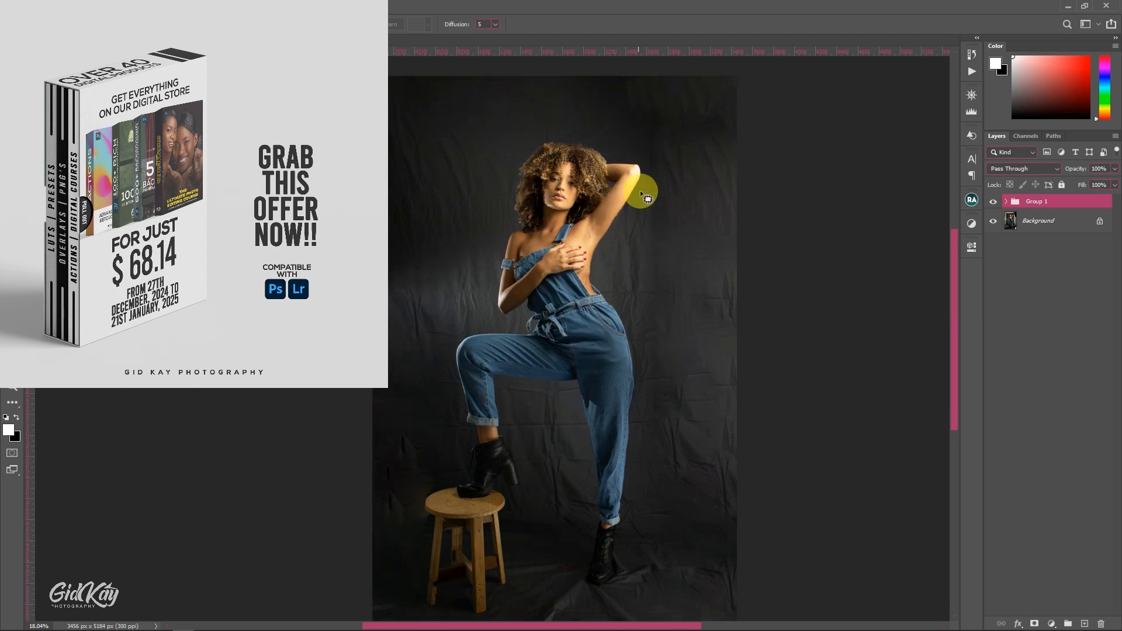
scroll(639, 236, down, 2)
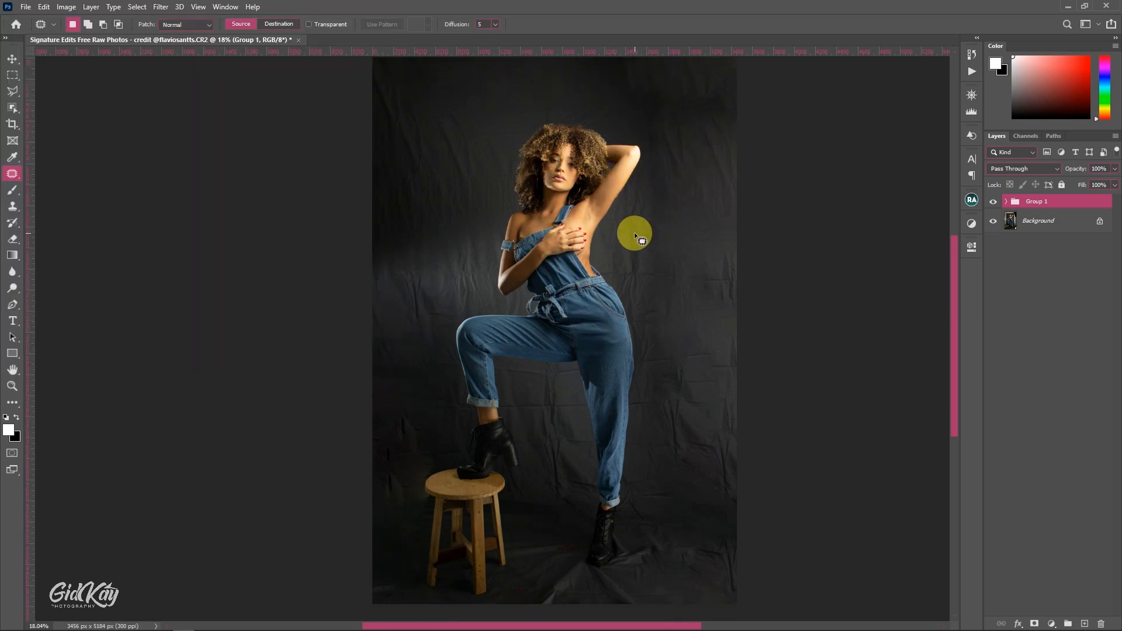